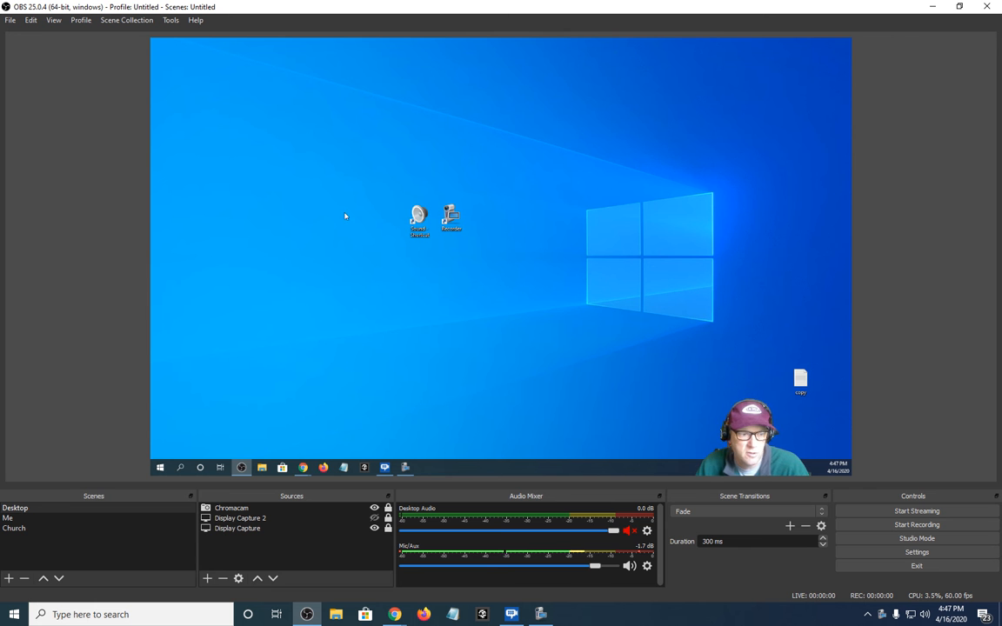
# Switch to Chrome and bring up the window showing the Moodle forum discussion
pyautogui.click(304, 468)
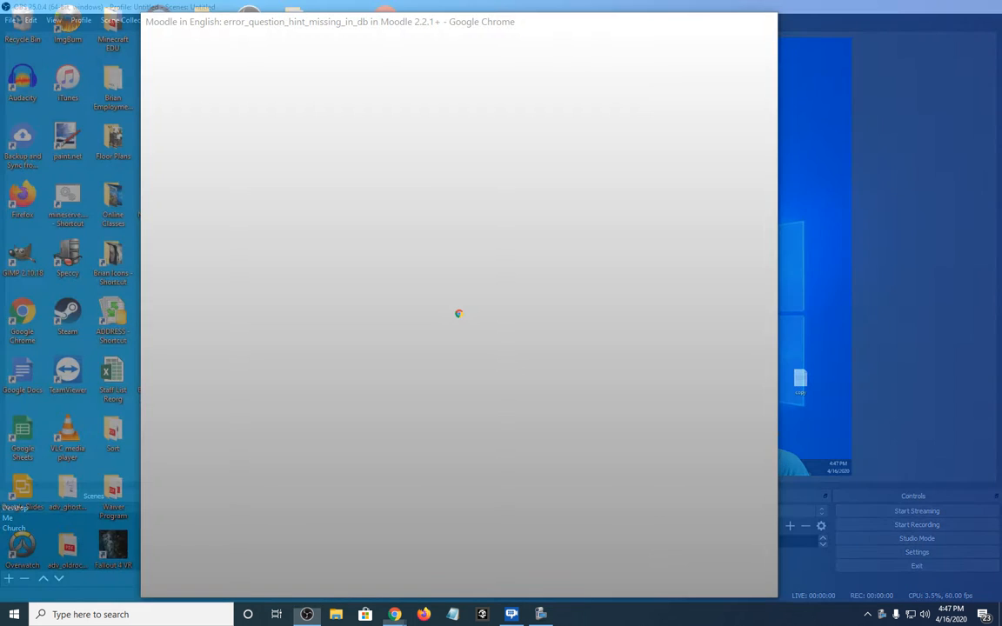
pyautogui.click(381, 430)
pyautogui.moveTo(528, 21); pyautogui.dragTo(563, 45)
pyautogui.click(708, 45)
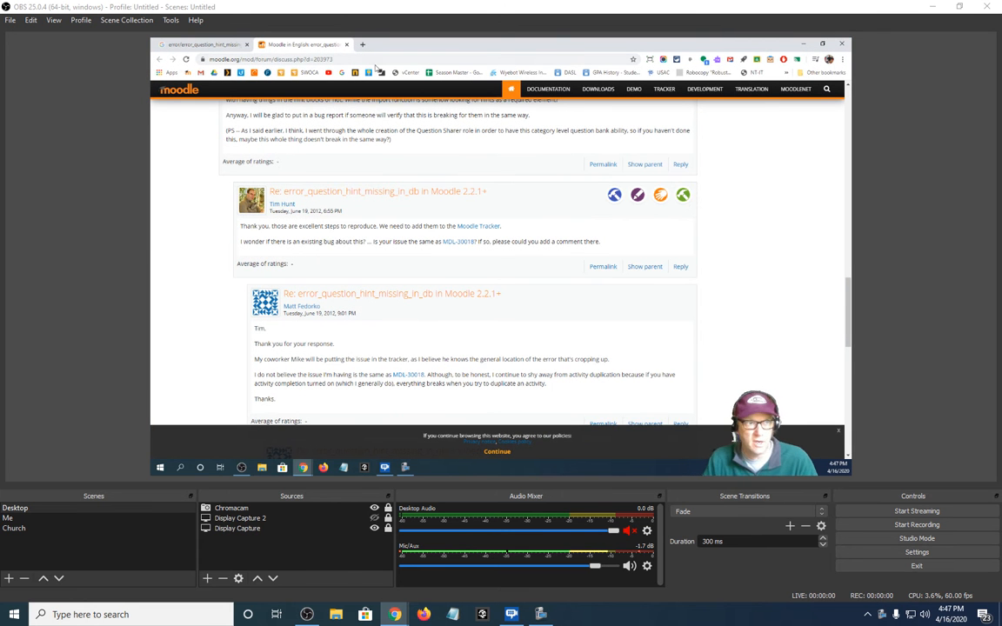
# Sign in to the mobile.nationaltrail.k12.oh.us/htcomnet file site with the saved credentials and open the Staff Software folder
pyautogui.click(283, 59)
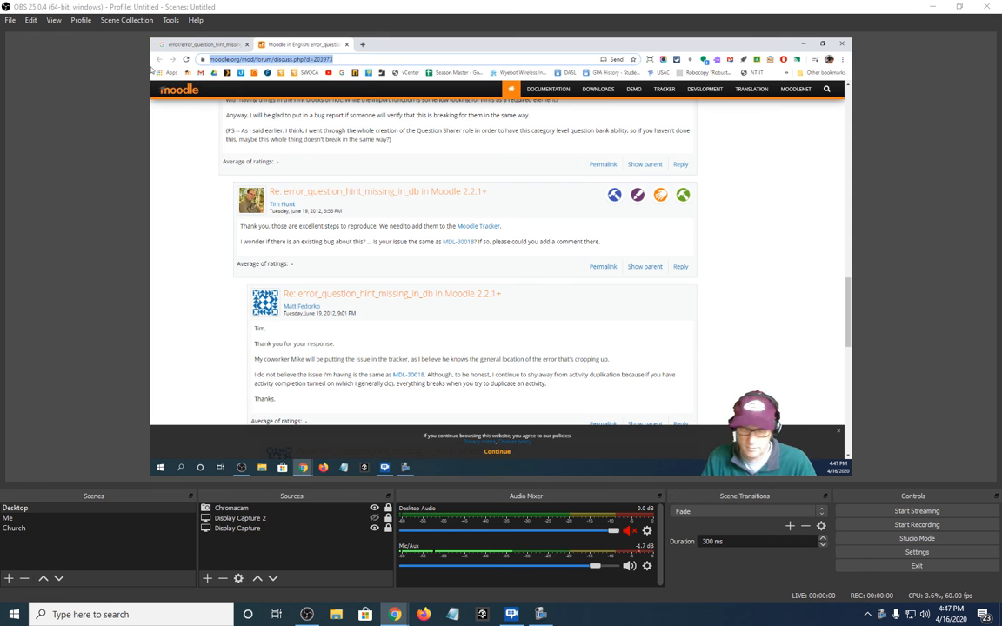
pyautogui.write('mobile')
pyautogui.press('Return')
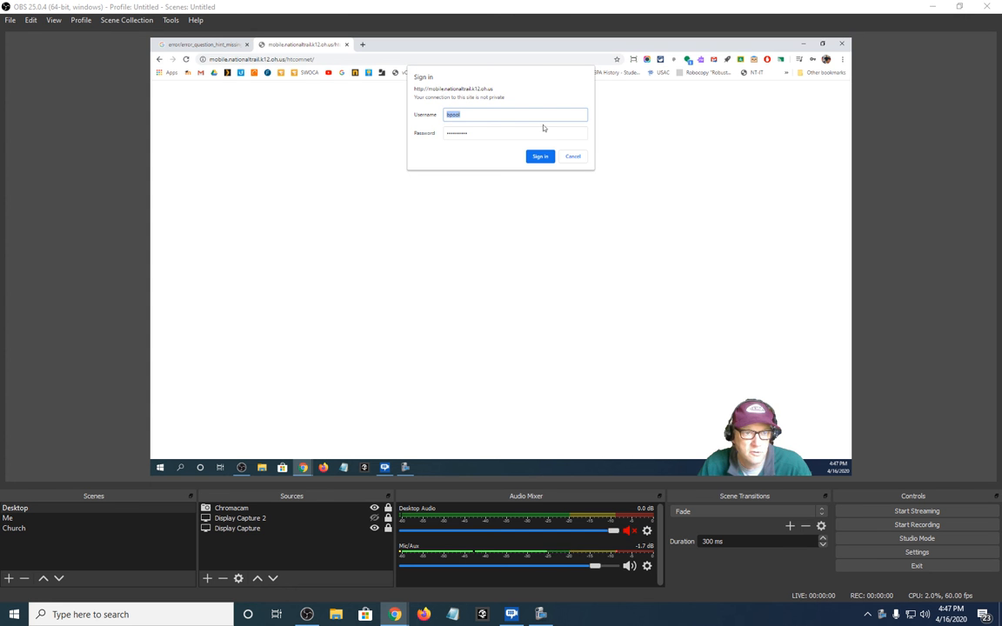
pyautogui.click(539, 157)
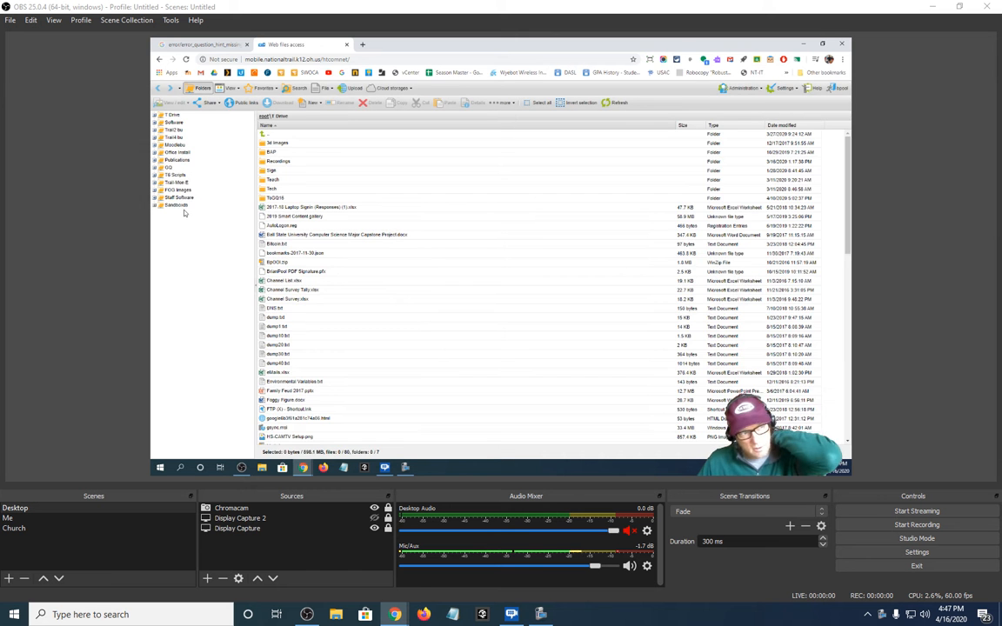
pyautogui.click(179, 199)
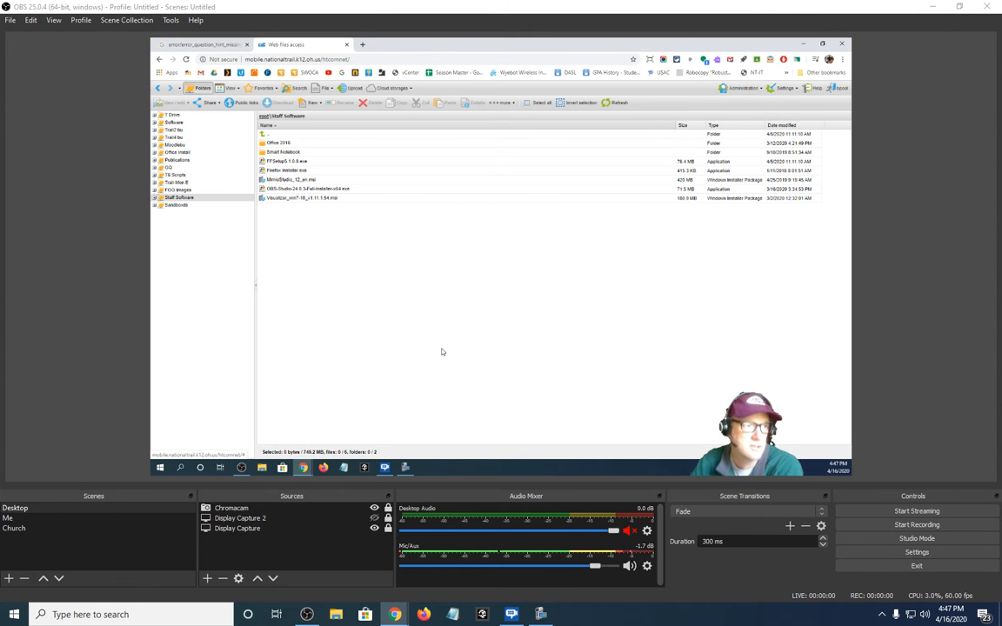
# Find the OBS download page with a web search for "obs studio" and save the Windows installer in the Deleteme folder
pyautogui.click(364, 45)
pyautogui.write('ob')
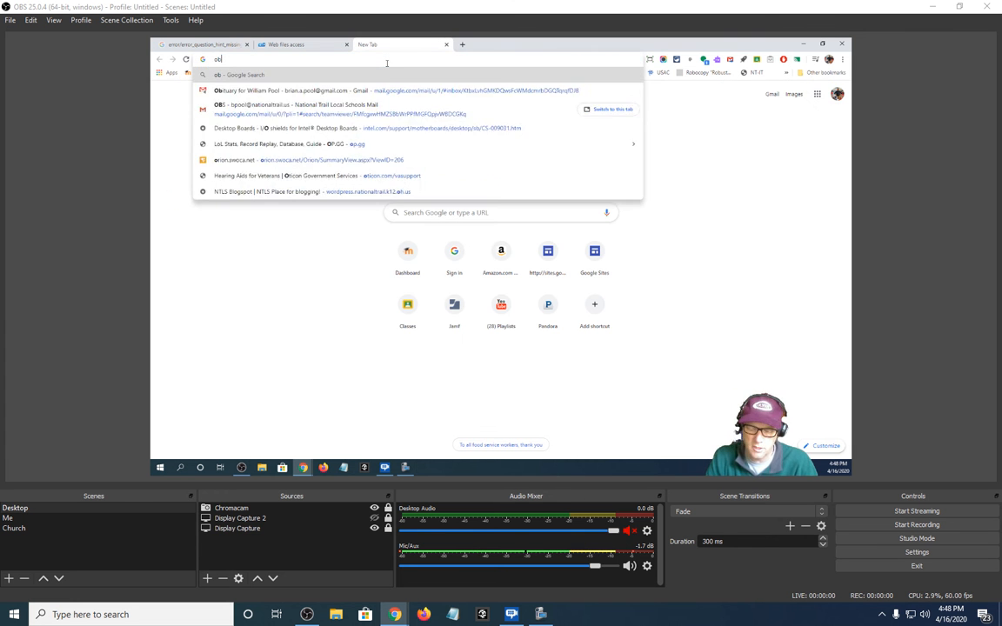
pyautogui.write('s studio')
pyautogui.press('Return')
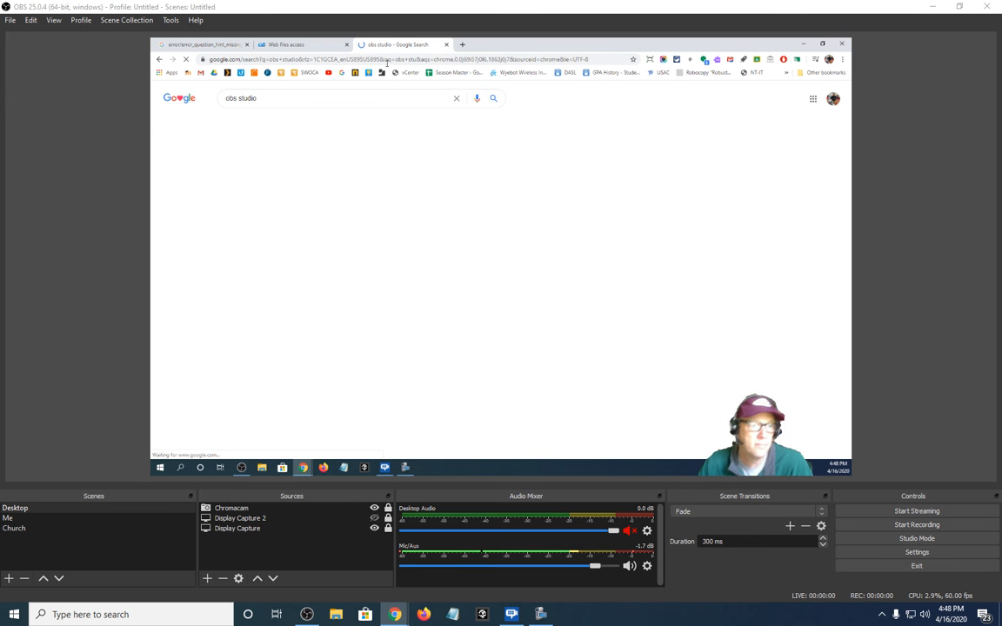
pyautogui.click(266, 197)
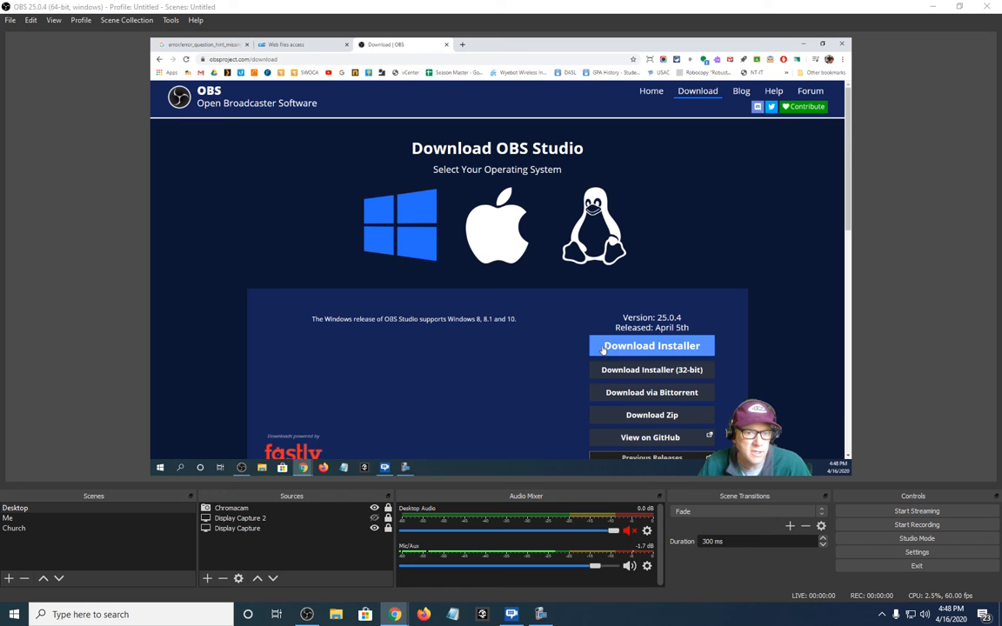
pyautogui.click(604, 349)
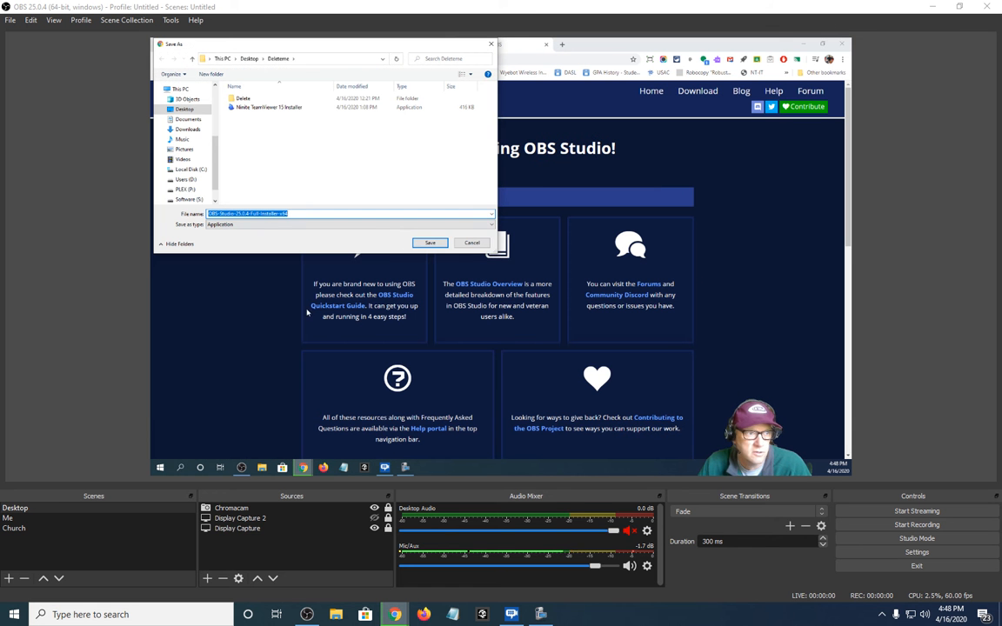
pyautogui.click(430, 243)
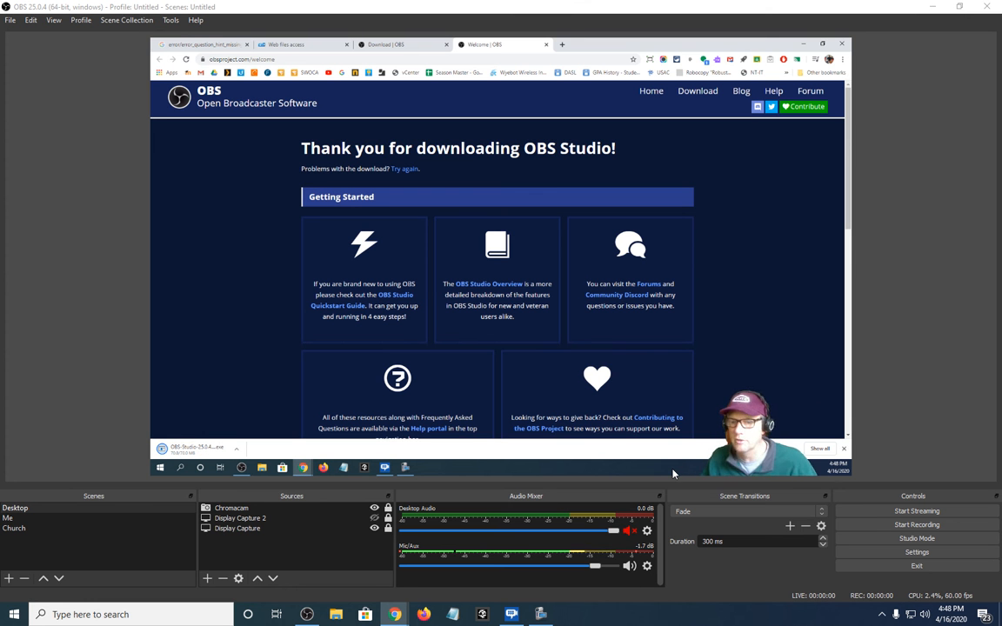
# Switch to OBS and add a new scene with the suggested name Scene 2
pyautogui.click(9, 578)
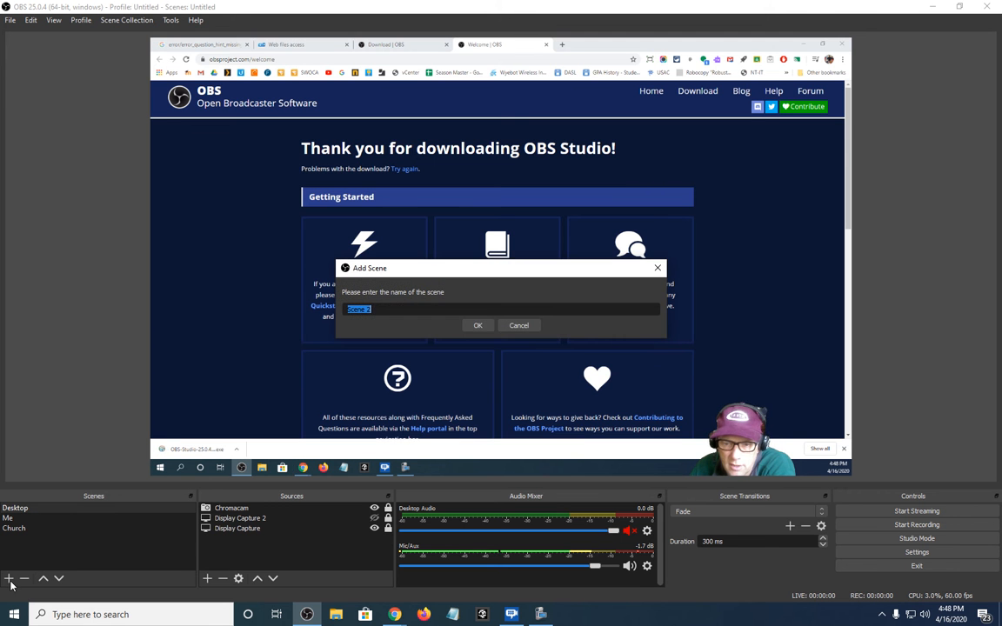
pyautogui.click(478, 326)
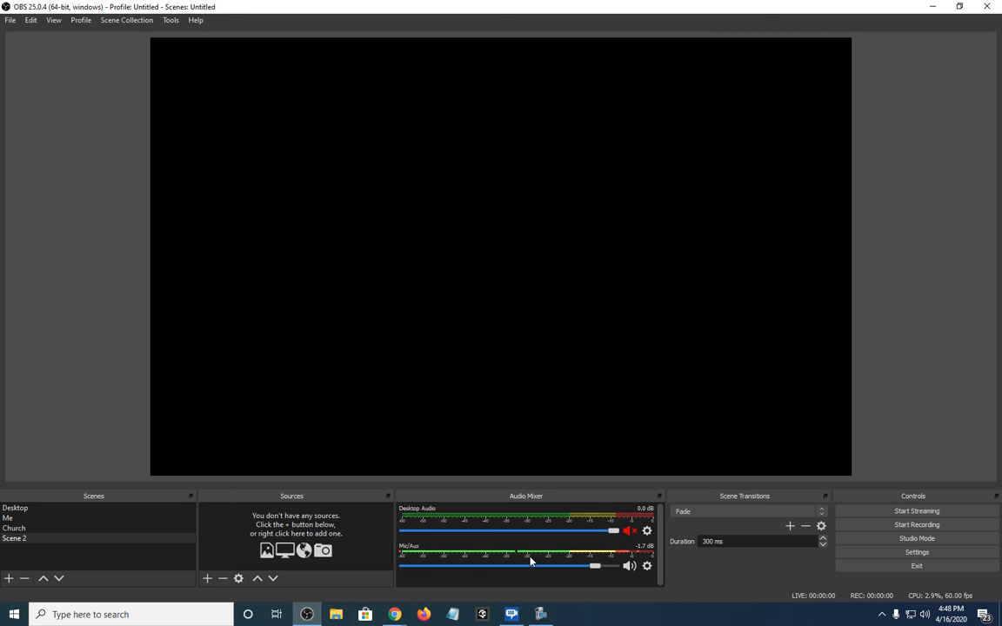
pyautogui.click(628, 532)
# Create a new display capture source in Scene 2 and look through the available displays in its properties
pyautogui.click(207, 581)
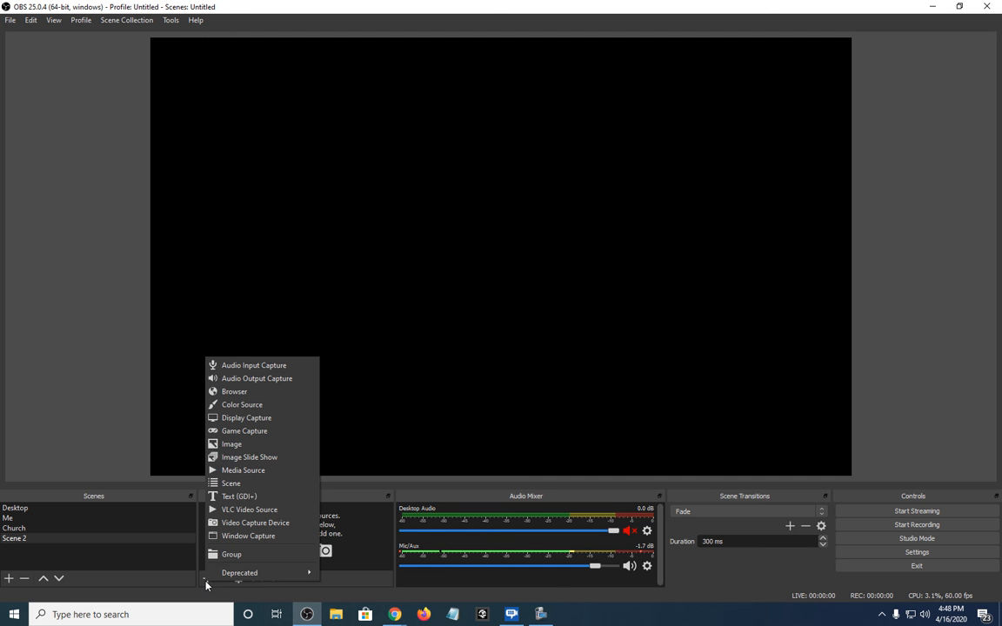
pyautogui.click(246, 419)
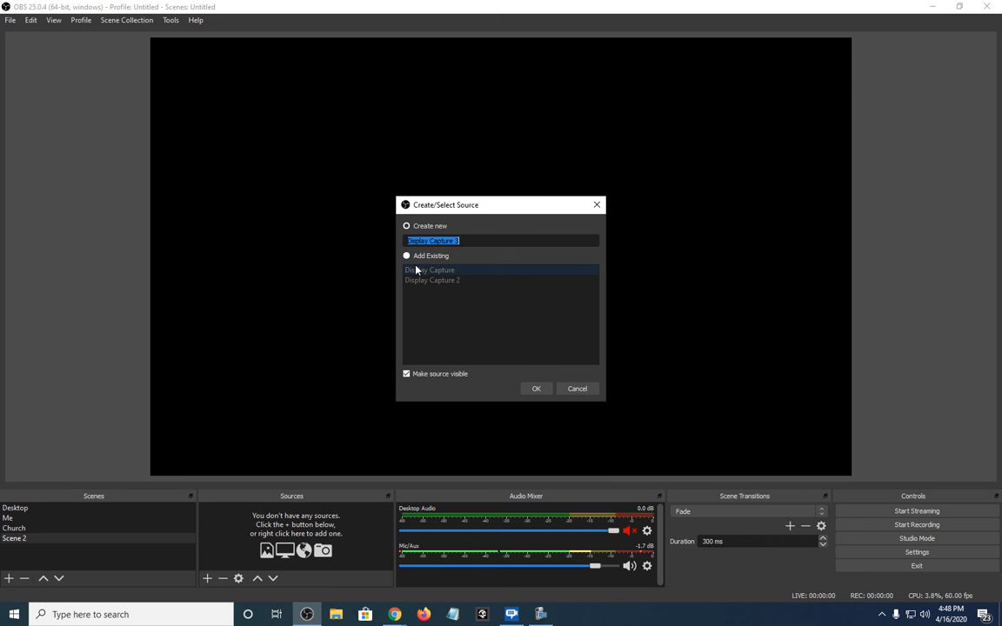
pyautogui.click(537, 388)
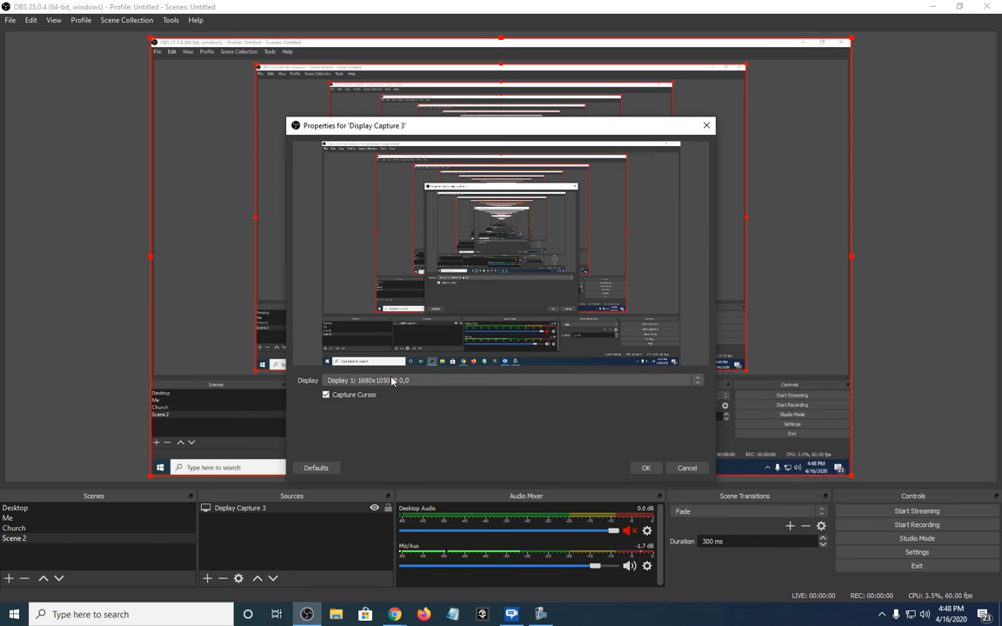
pyautogui.click(432, 382)
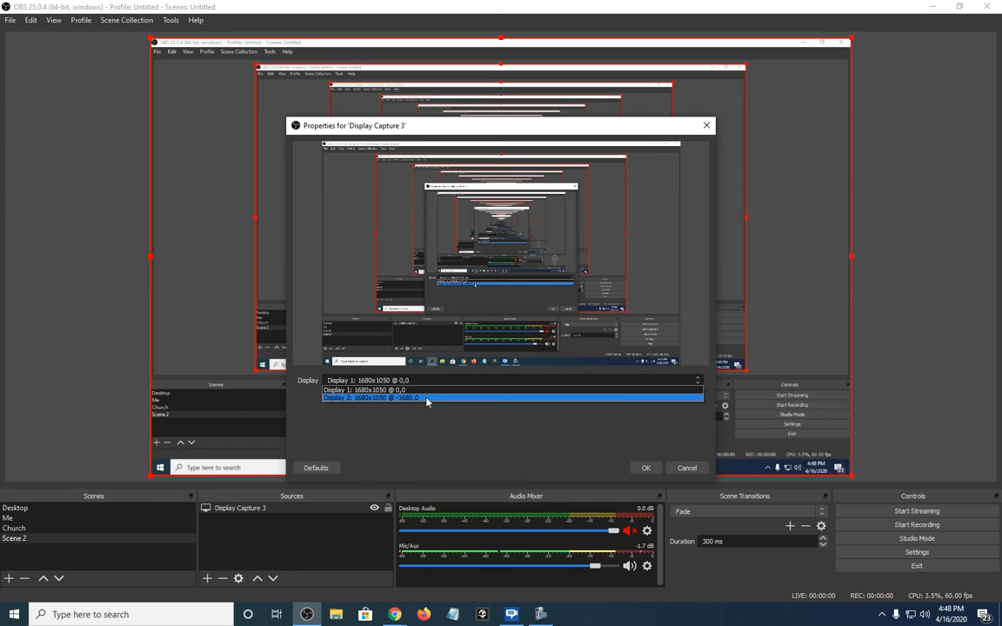
pyautogui.click(686, 468)
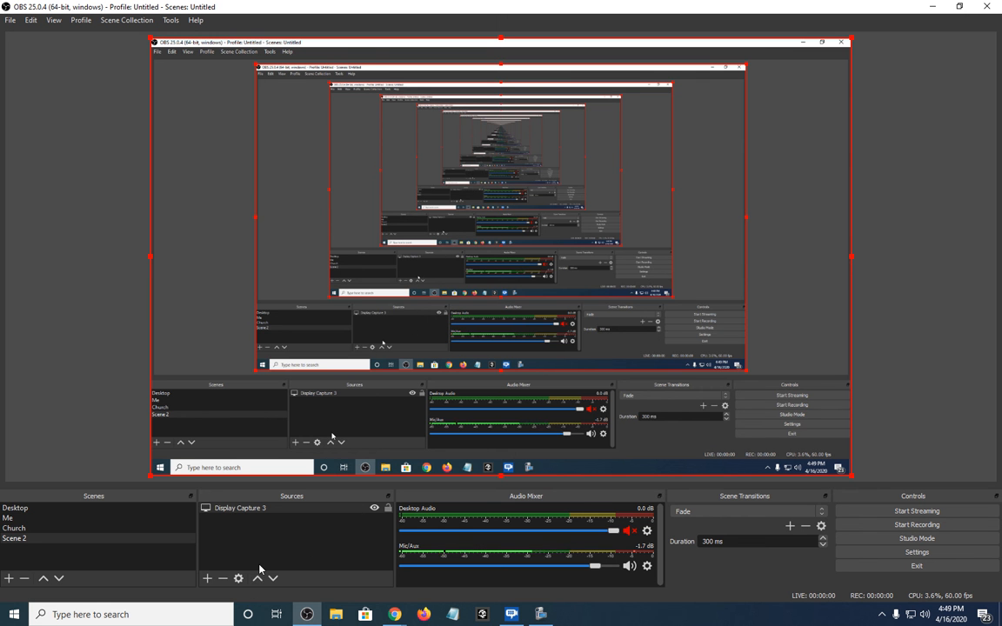
# Remove the Display Capture 3 source from Scene 2
pyautogui.click(265, 509)
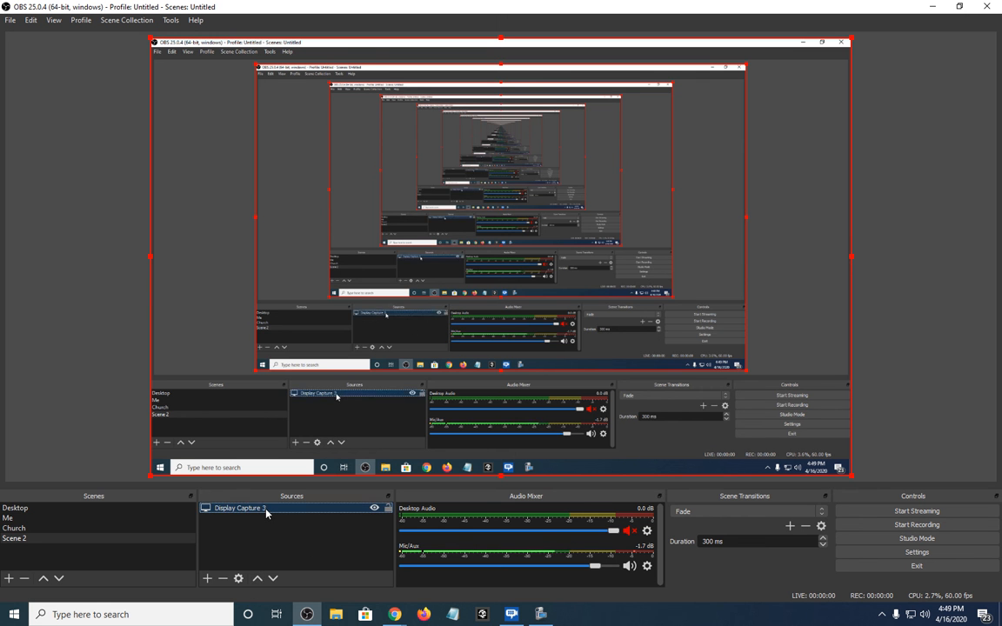
pyautogui.press('Delete')
pyautogui.click(493, 292)
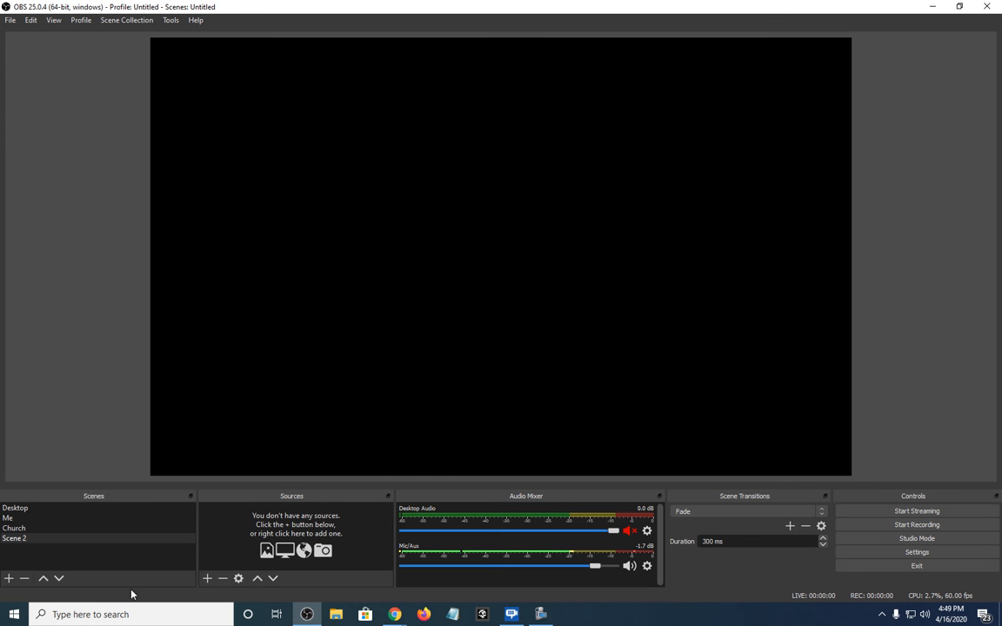
# Add the existing Display Capture source to Scene 2 and lock it in place
pyautogui.click(207, 578)
pyautogui.click(251, 417)
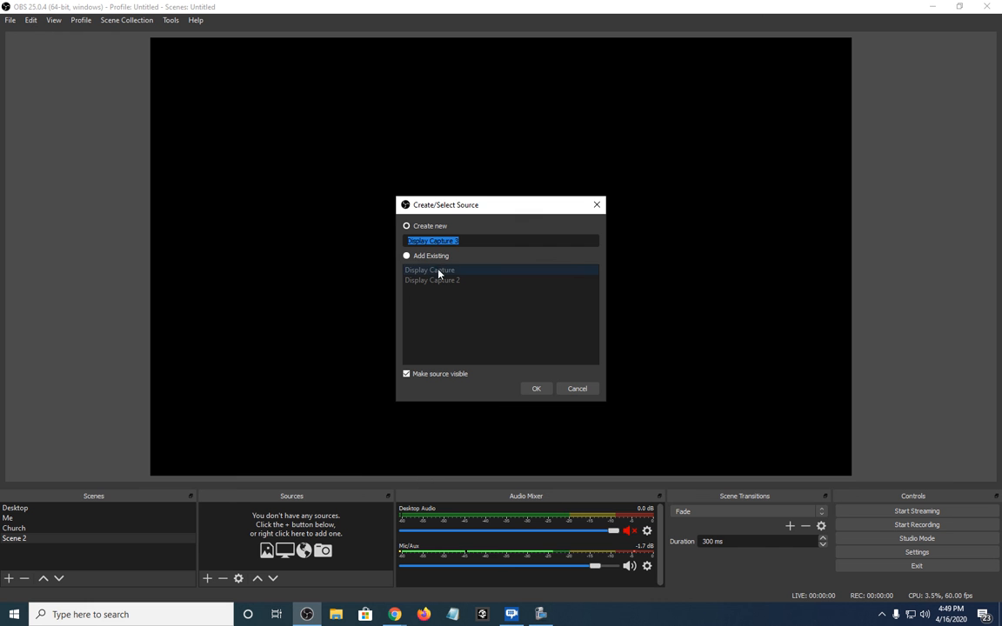
pyautogui.click(407, 256)
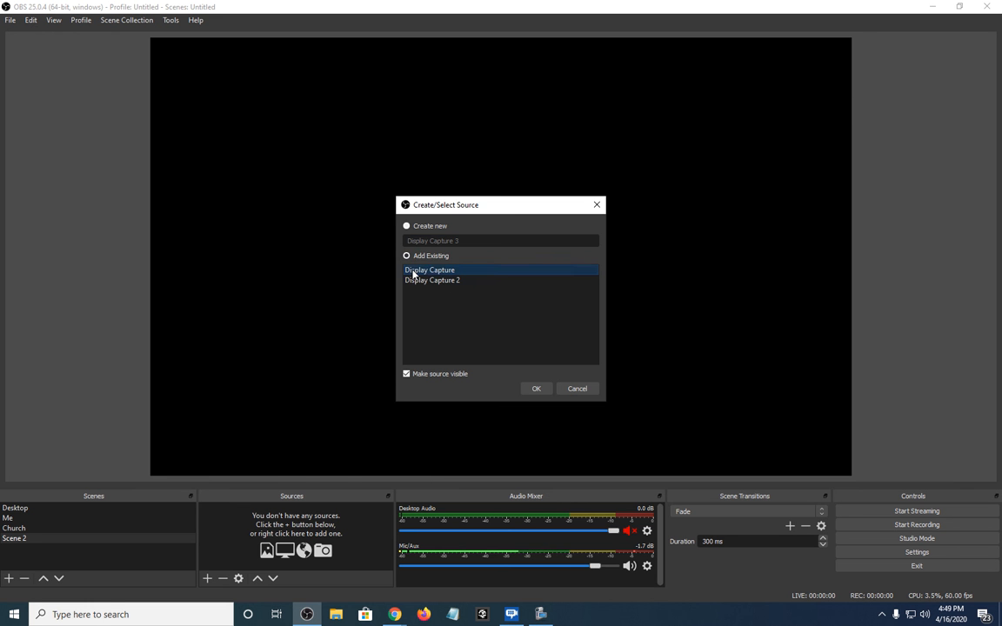
pyautogui.click(536, 389)
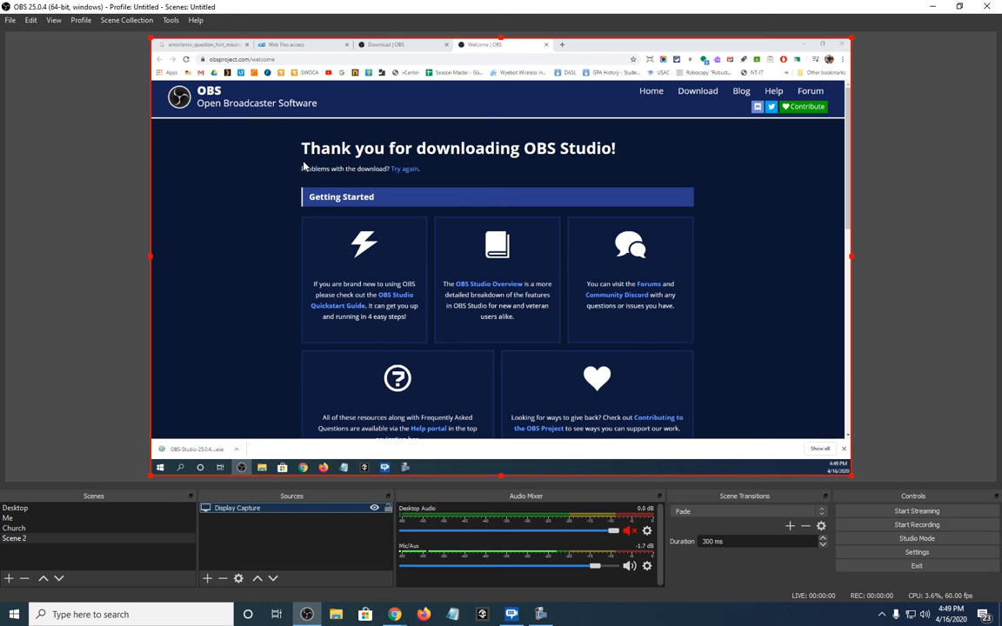
pyautogui.moveTo(854, 479); pyautogui.dragTo(684, 477)
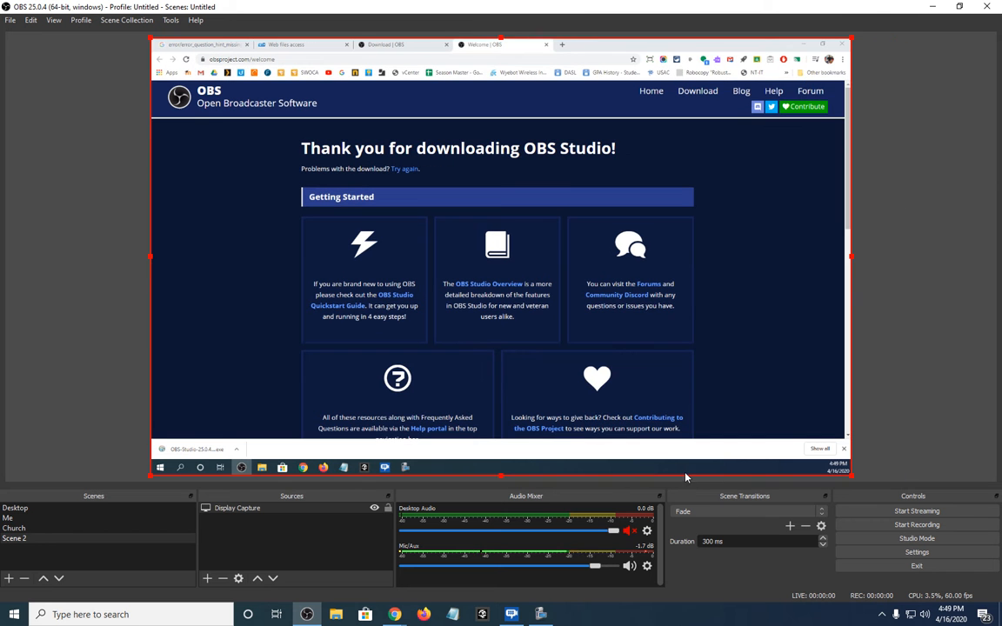
pyautogui.click(388, 509)
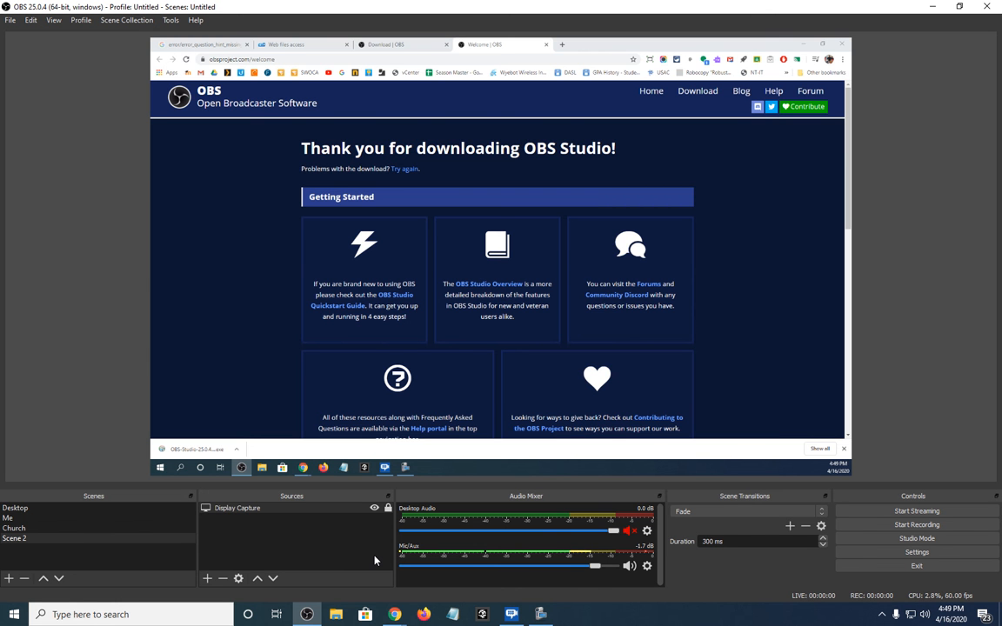
# Add the existing Chromacam video capture device to Scene 2 as a source
pyautogui.click(207, 579)
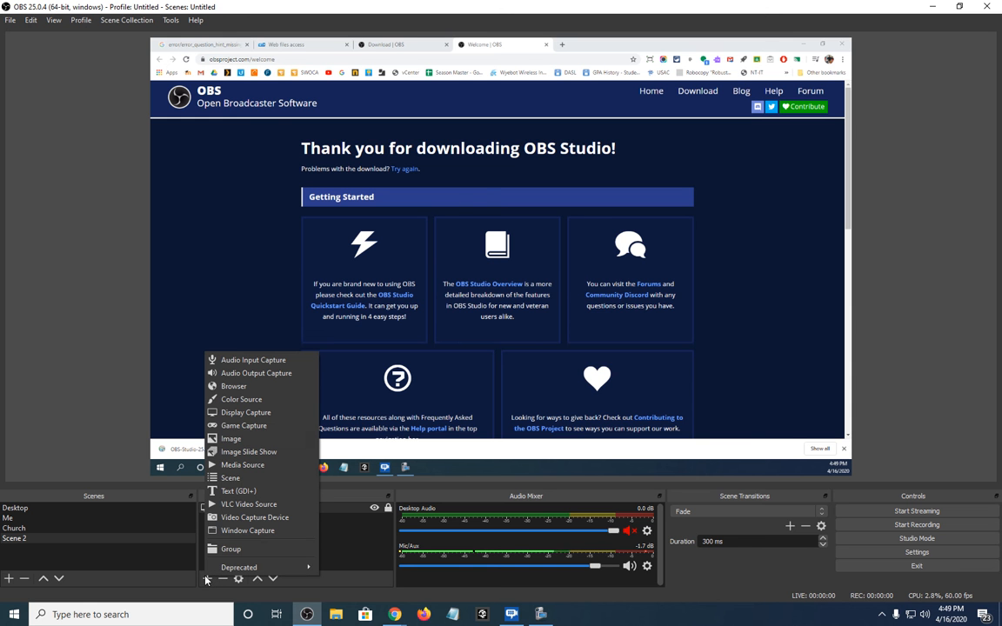
pyautogui.click(250, 518)
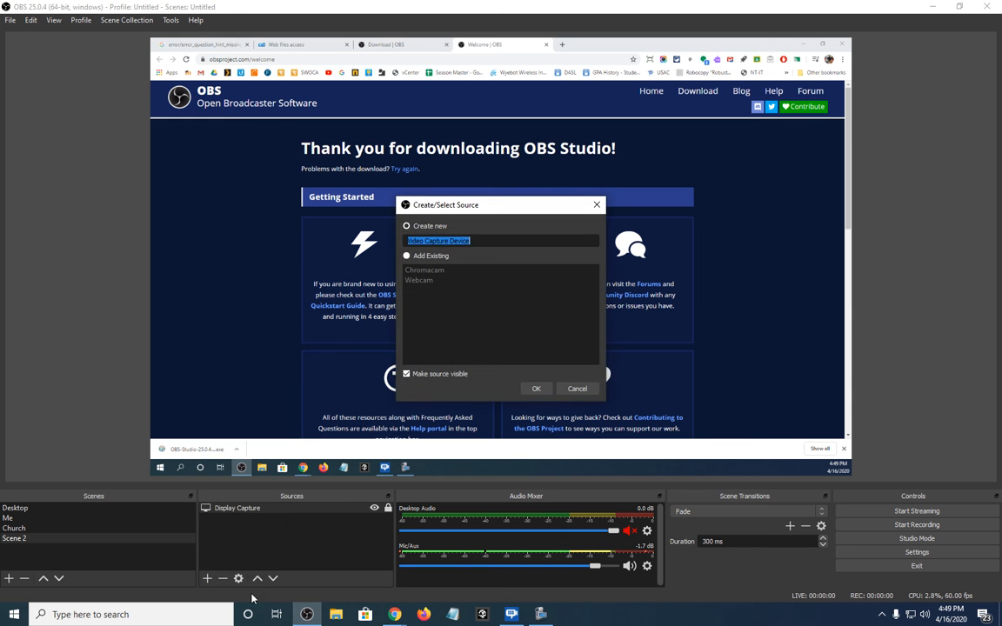
pyautogui.click(418, 268)
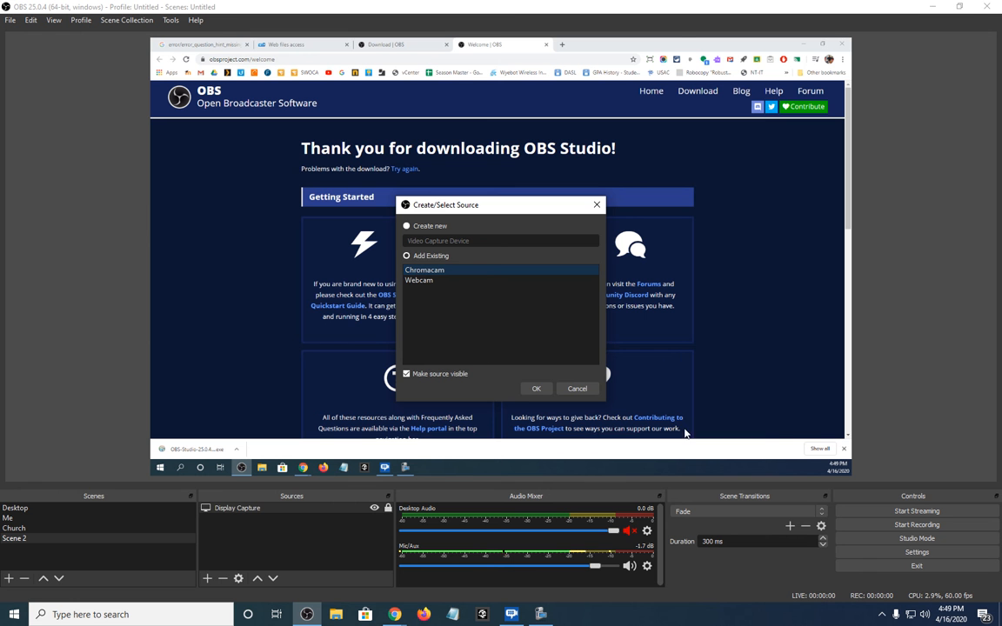
pyautogui.click(537, 389)
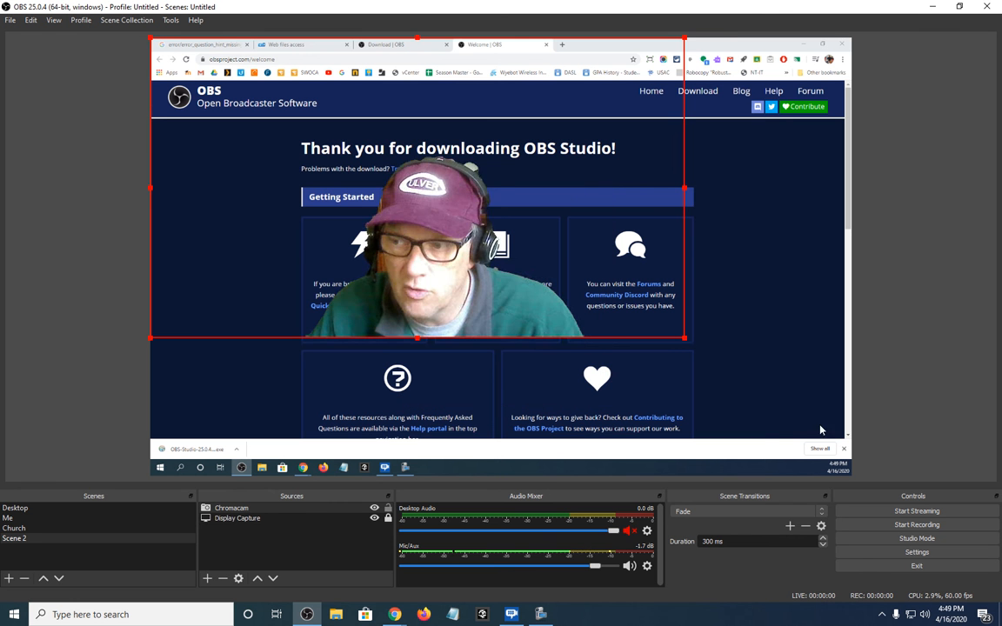
# Shrink the Chromacam source into the lower-right corner of the canvas and hide it
pyautogui.moveTo(684, 338); pyautogui.dragTo(285, 116)
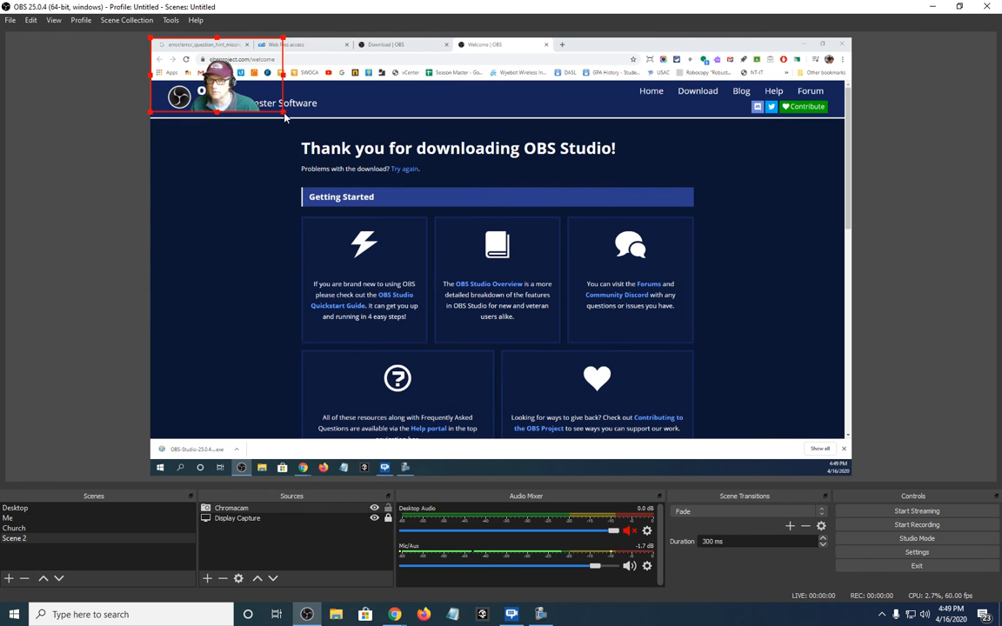
pyautogui.moveTo(226, 55); pyautogui.dragTo(794, 418)
pyautogui.moveTo(718, 403); pyautogui.dragTo(658, 382)
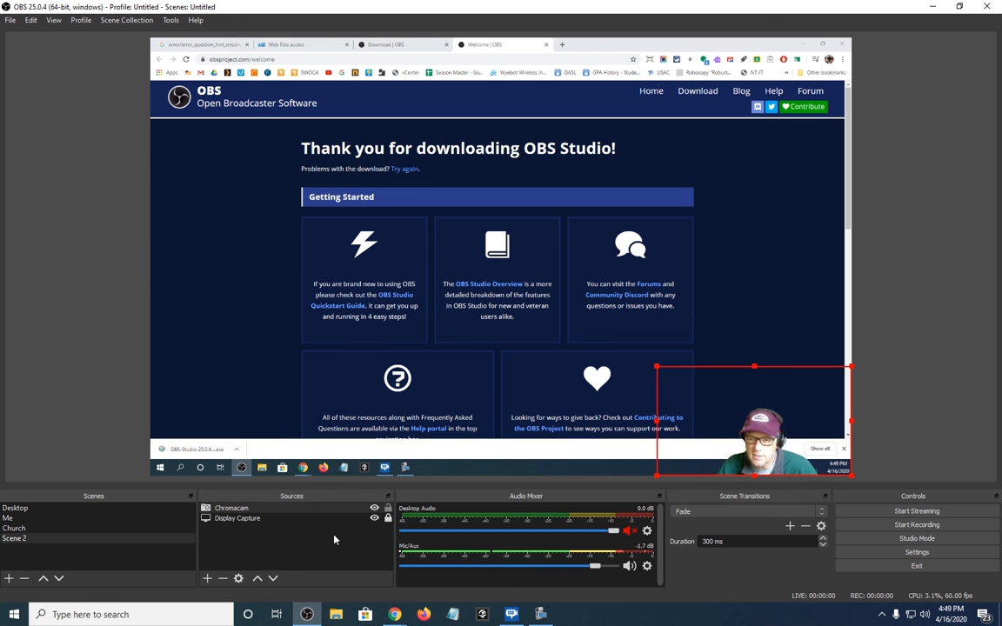
pyautogui.click(374, 508)
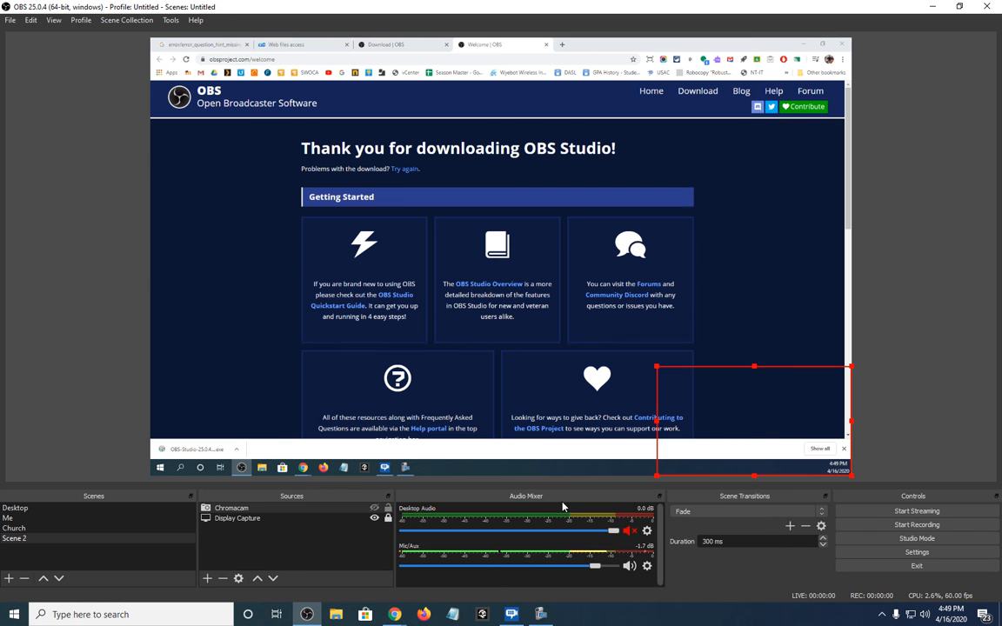
pyautogui.click(840, 176)
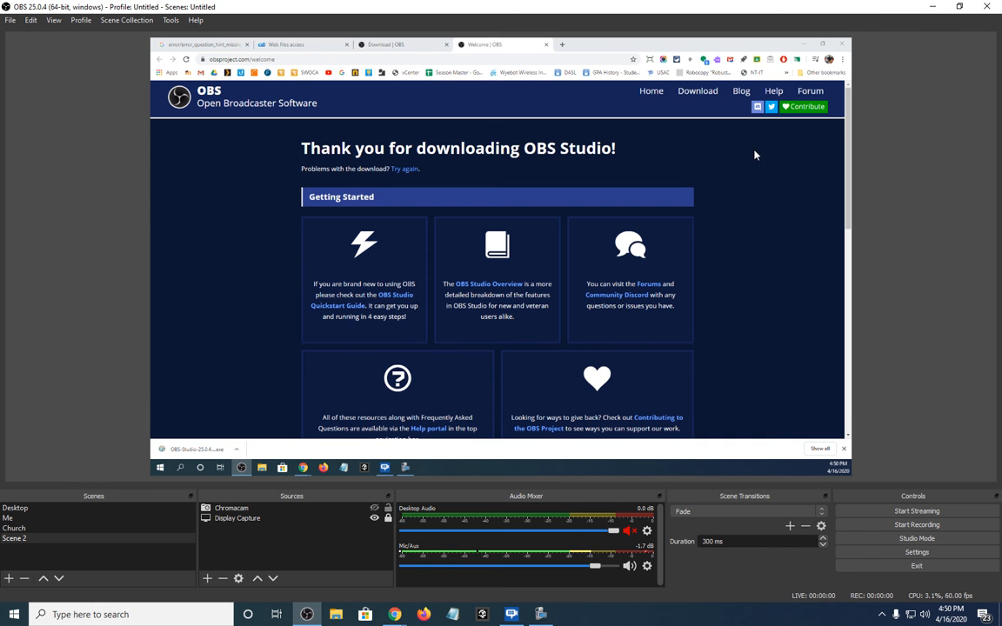
# Switch from the OBS download page to the YouTube video "Recording an Online Video for classroom use" and rewind it in full screen
pyautogui.click(842, 45)
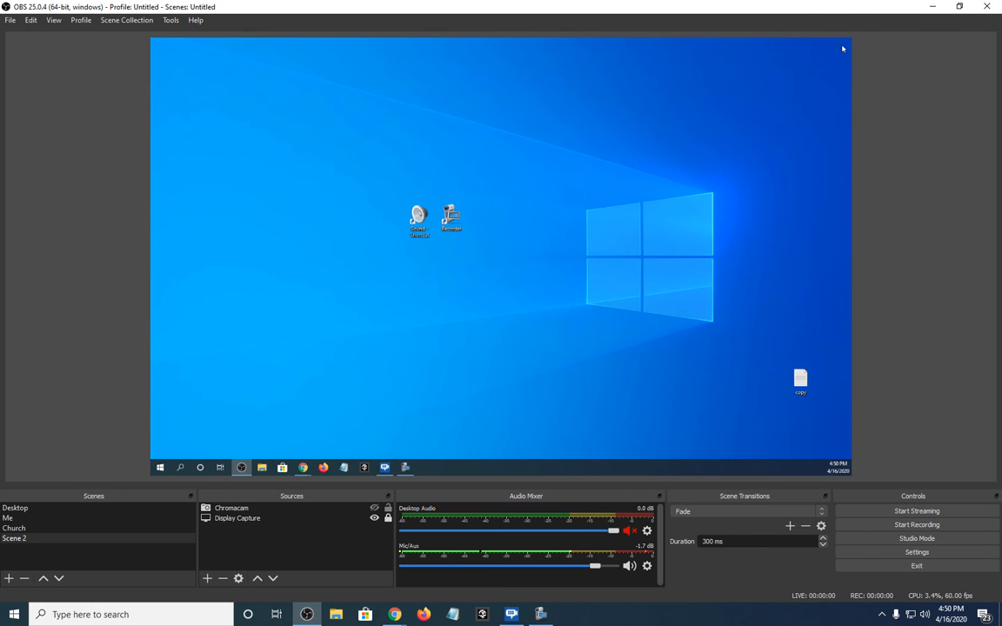
pyautogui.moveTo(303, 467)
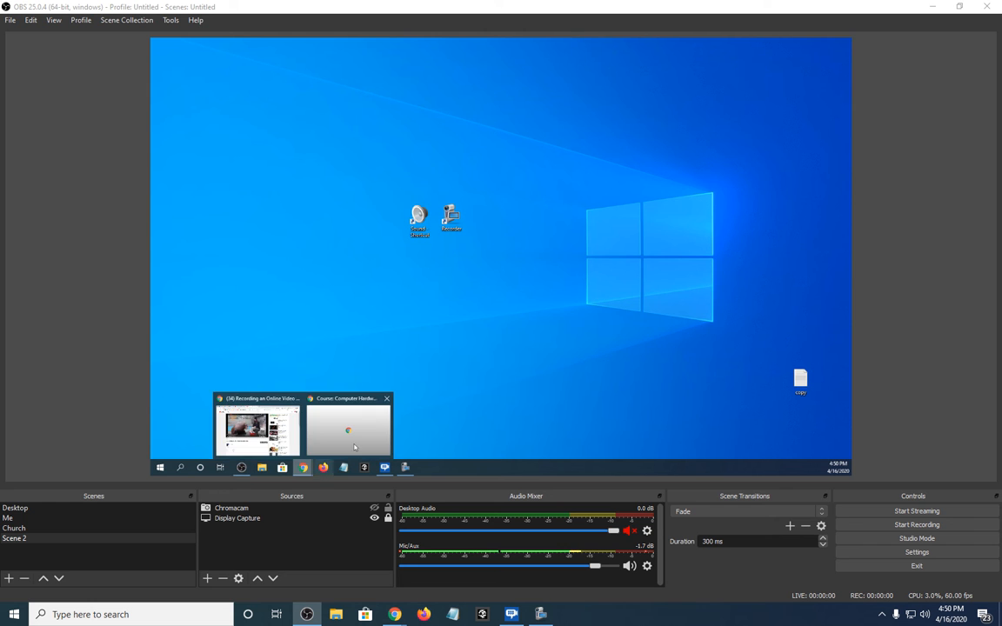
pyautogui.click(261, 421)
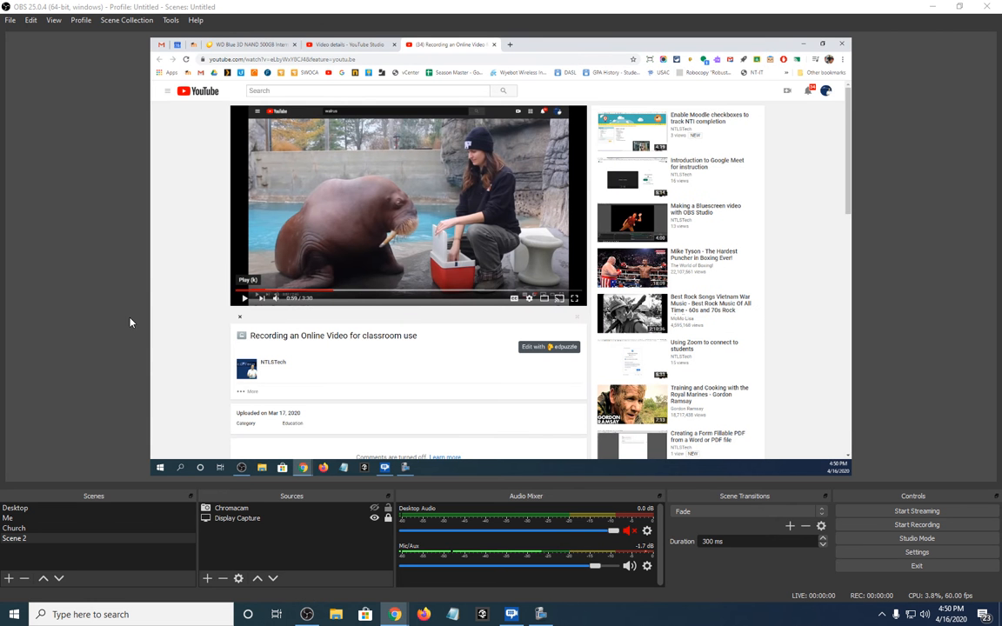
pyautogui.click(573, 299)
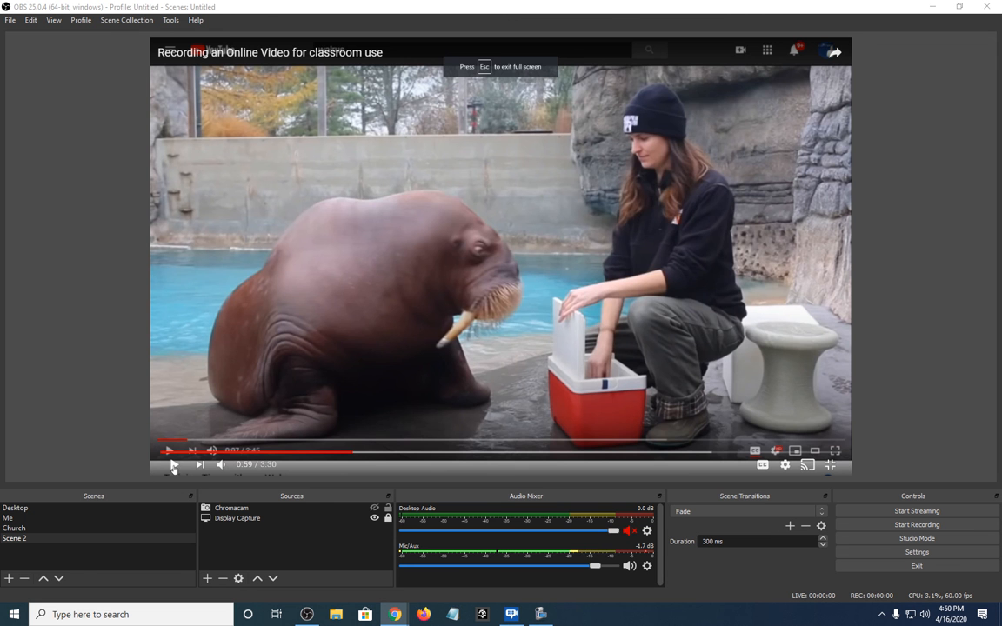
pyautogui.moveTo(352, 452); pyautogui.dragTo(160, 451)
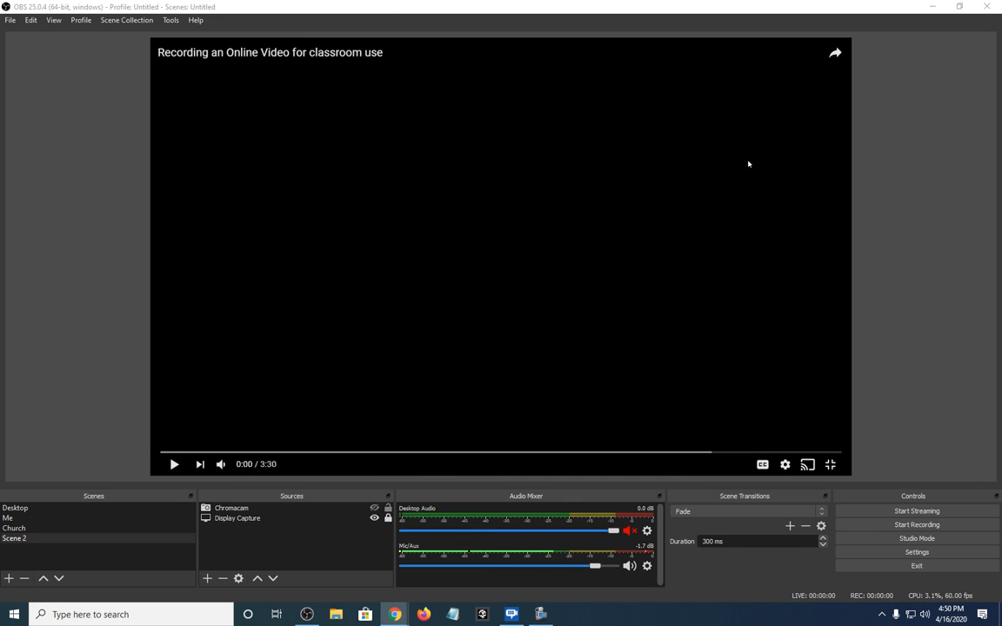
# Switch to the YouTube video "Training and Cooking with the Royal Marines - Gordon Ramsay" and show it paused in full screen
pyautogui.doubleClick(713, 201)
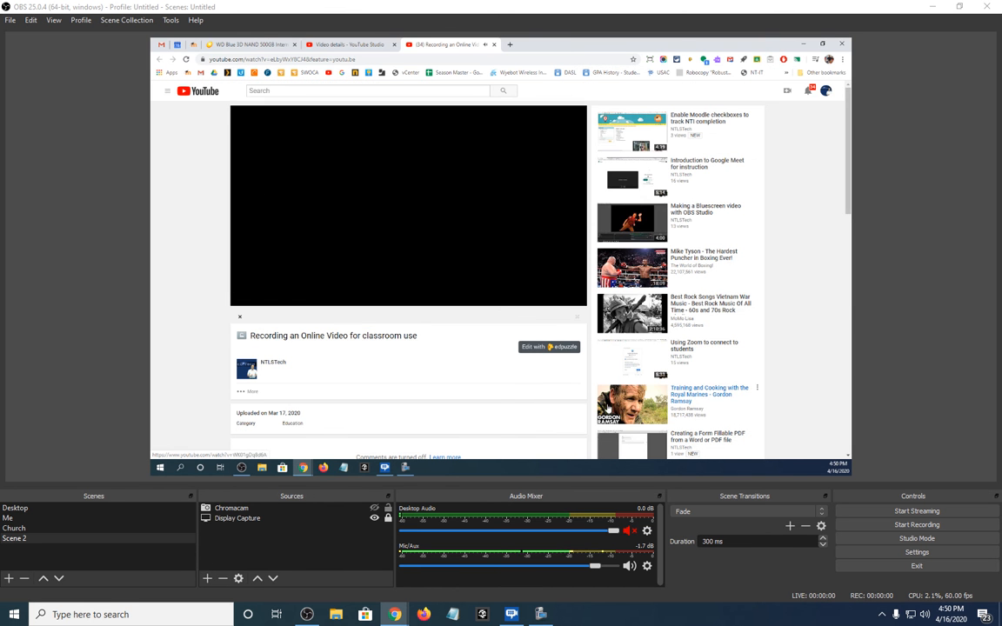
pyautogui.click(620, 404)
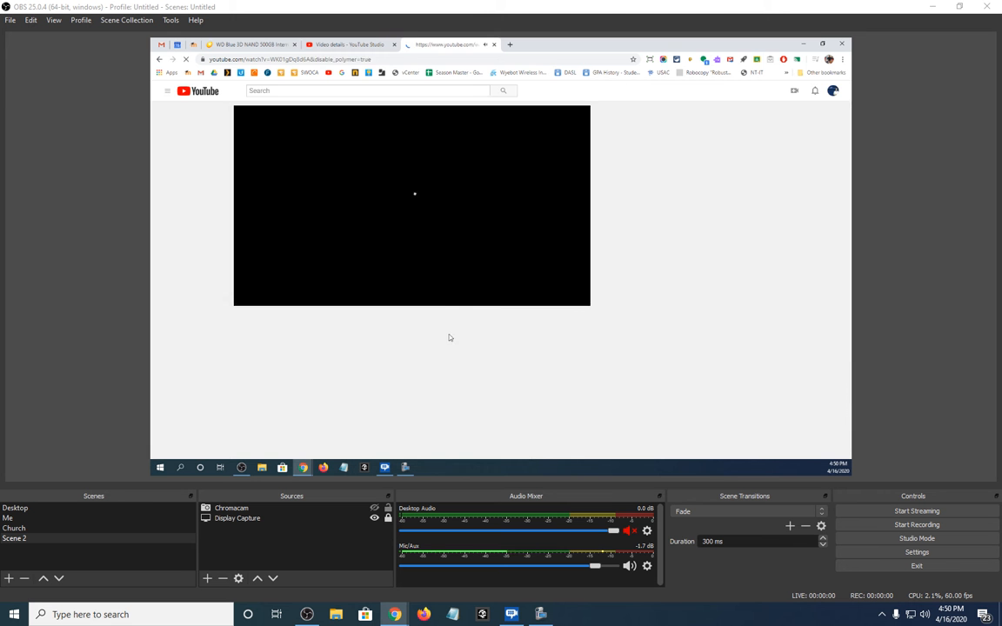
pyautogui.click(247, 299)
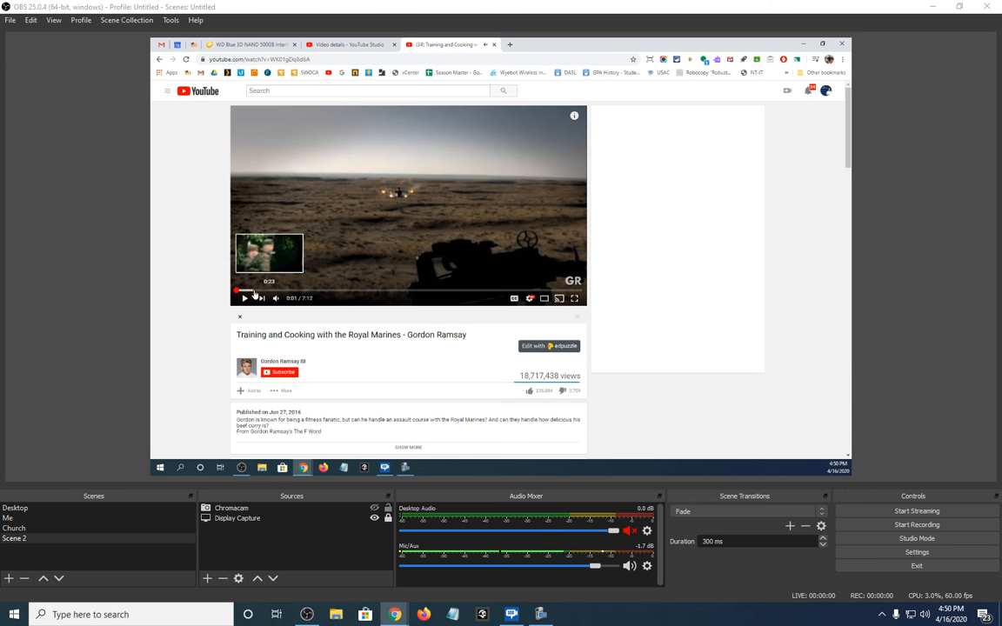
pyautogui.click(574, 298)
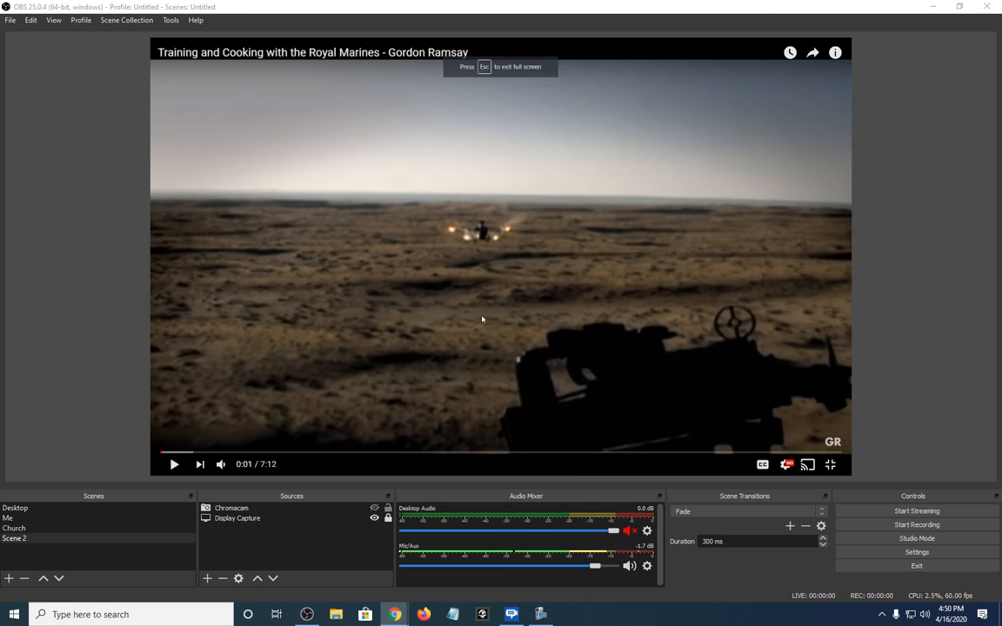
# Choose a playback quality for the full-screen YouTube video
pyautogui.click(787, 465)
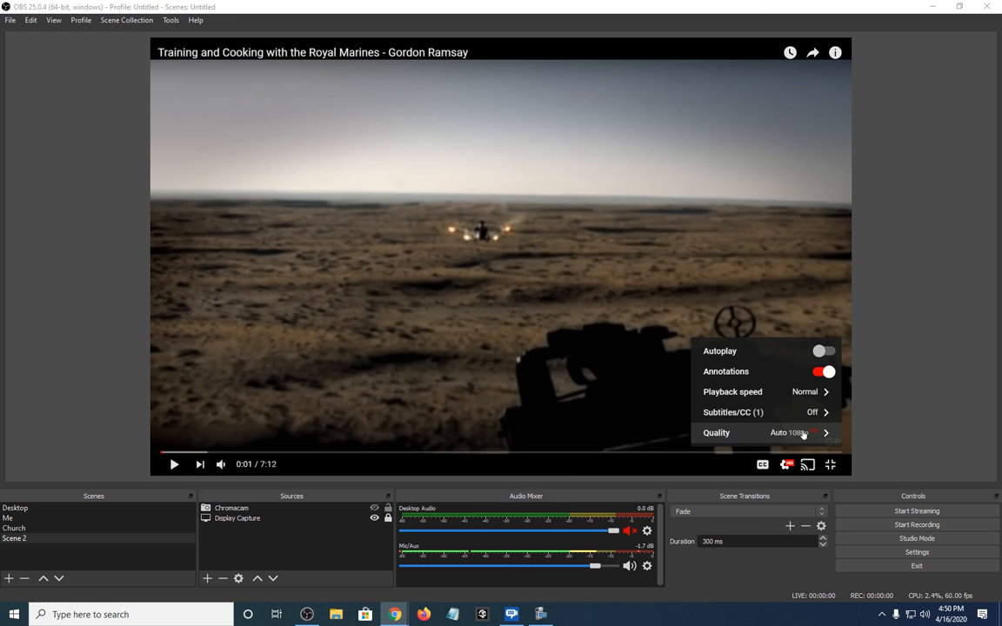
pyautogui.click(799, 433)
pyautogui.click(779, 321)
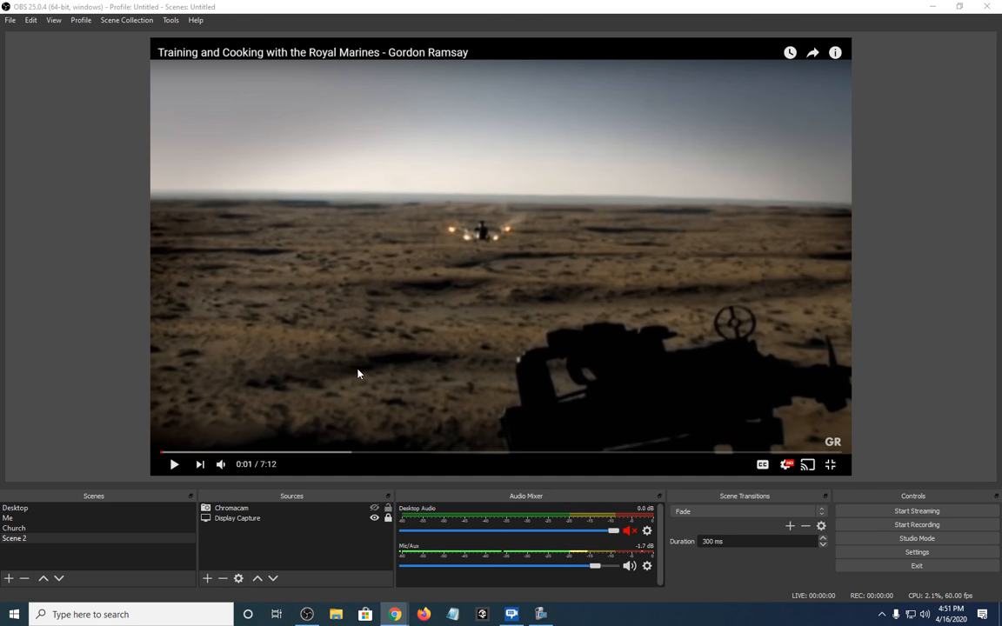
# Unmute the Desktop Audio channel and briefly show the Chromacam source before hiding it again
pyautogui.click(628, 530)
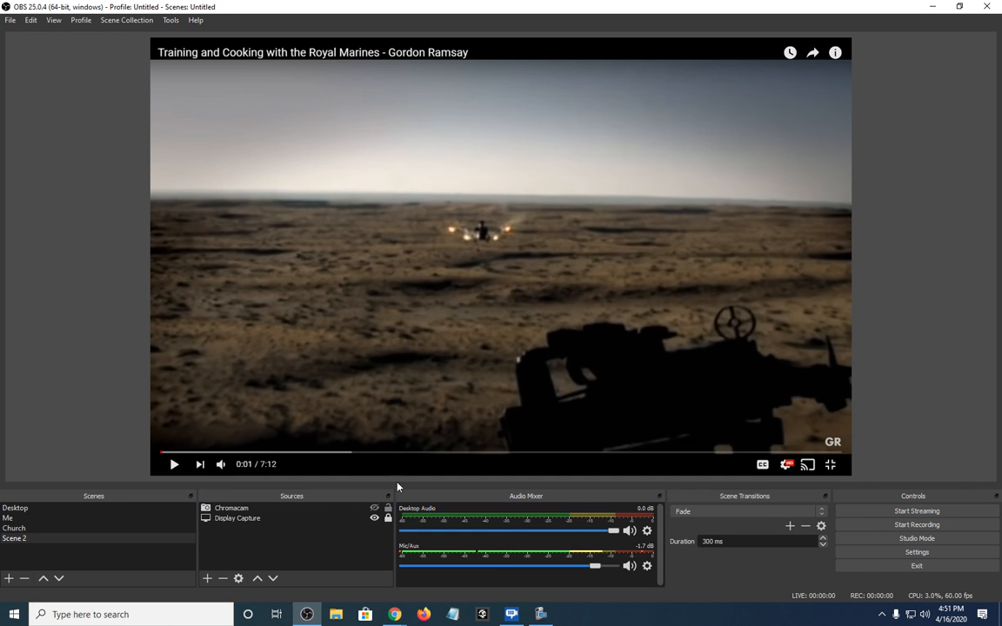
pyautogui.click(374, 508)
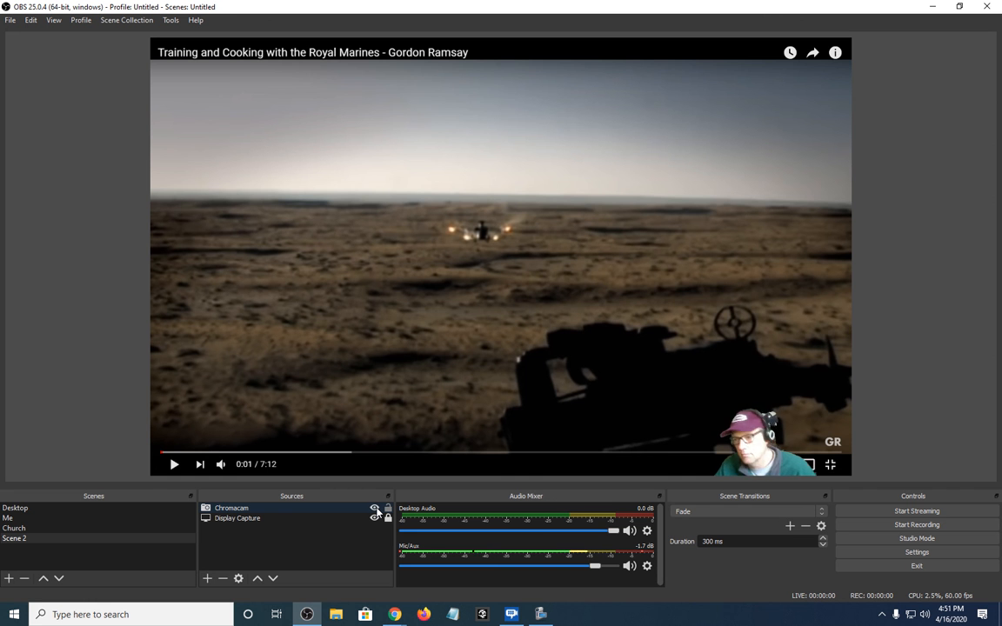
pyautogui.click(376, 510)
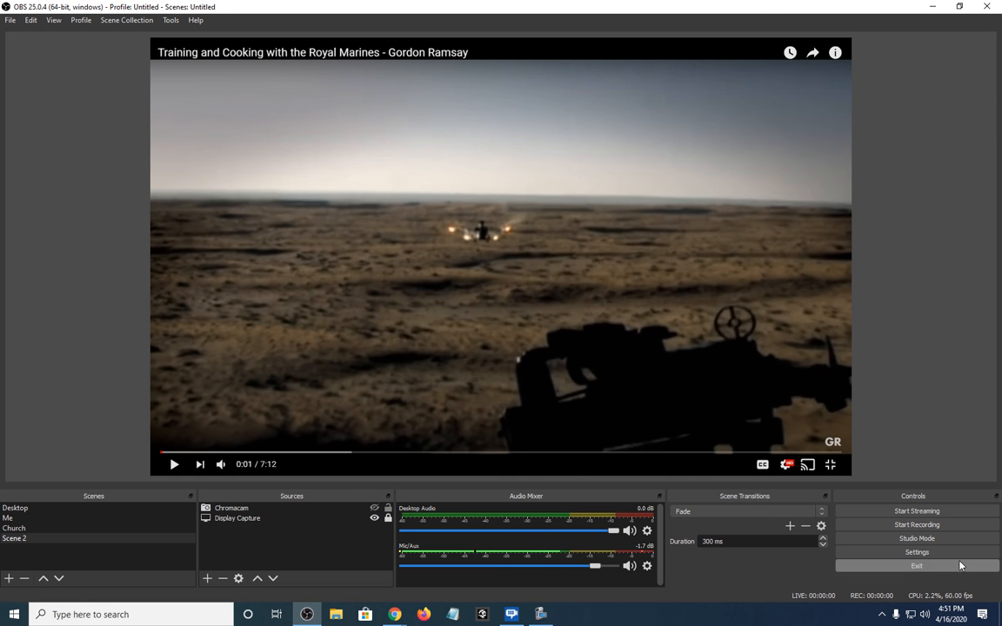
# Record the playing video with the computer's sound muted, pausing playback at 0:17 before stopping the recording
pyautogui.click(916, 527)
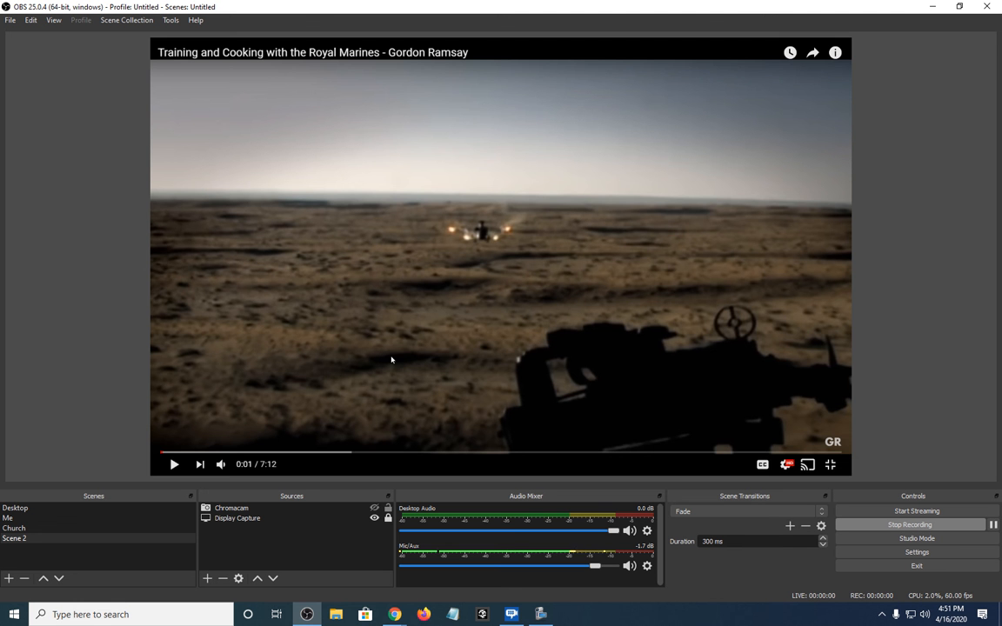
pyautogui.click(174, 467)
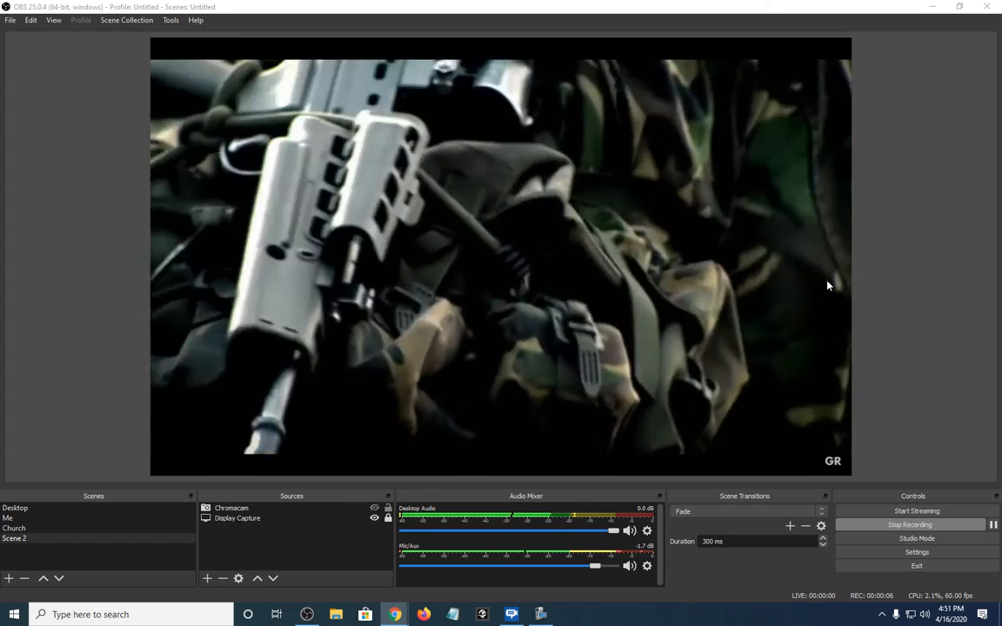
pyautogui.press('XF86AudioMute')
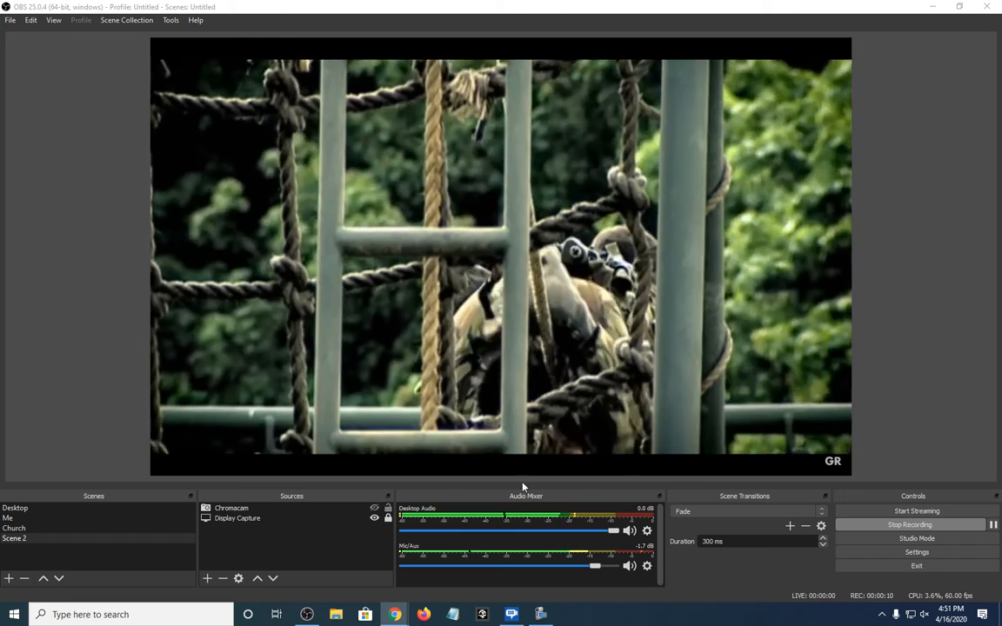
pyautogui.moveTo(613, 530)
pyautogui.mouseDown()
pyautogui.moveTo(469, 531)
pyautogui.moveTo(625, 542)
pyautogui.mouseUp()
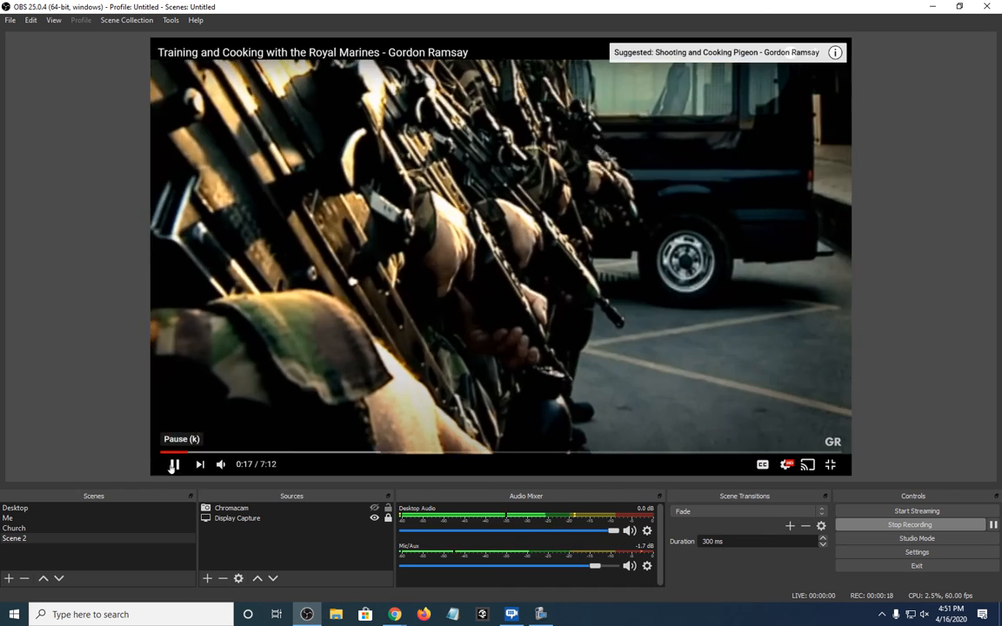
pyautogui.click(174, 464)
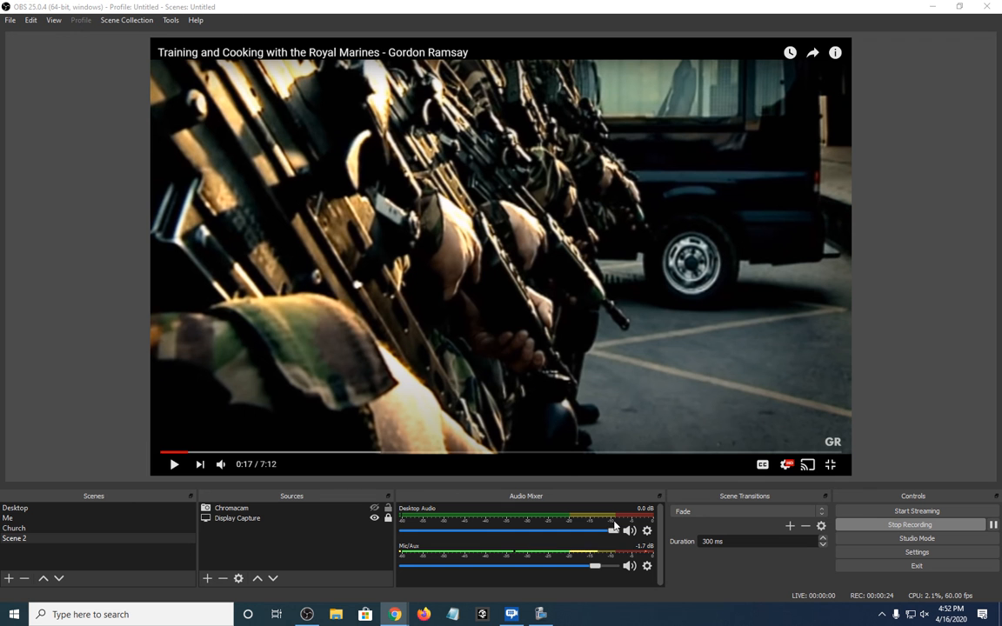
pyautogui.click(908, 525)
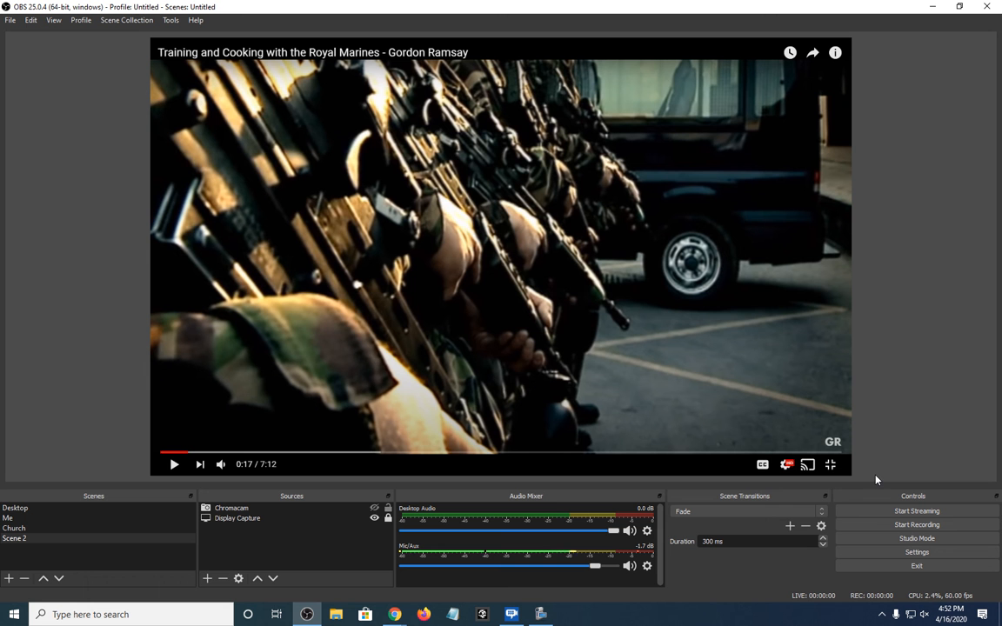
# Show the Chromacam source over the display capture and take the YouTube video out of full screen
pyautogui.click(376, 509)
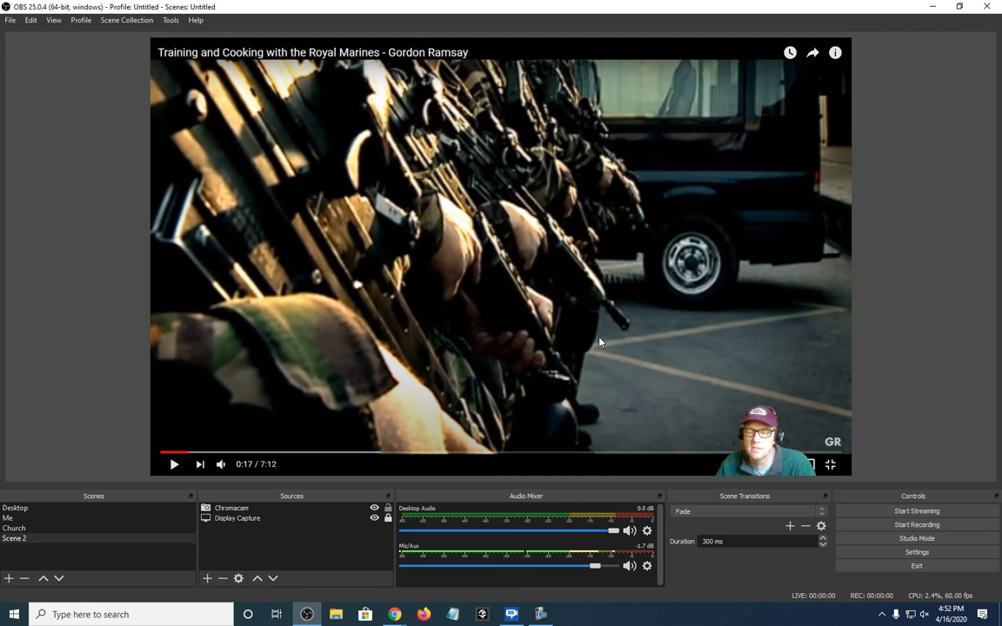
pyautogui.click(829, 467)
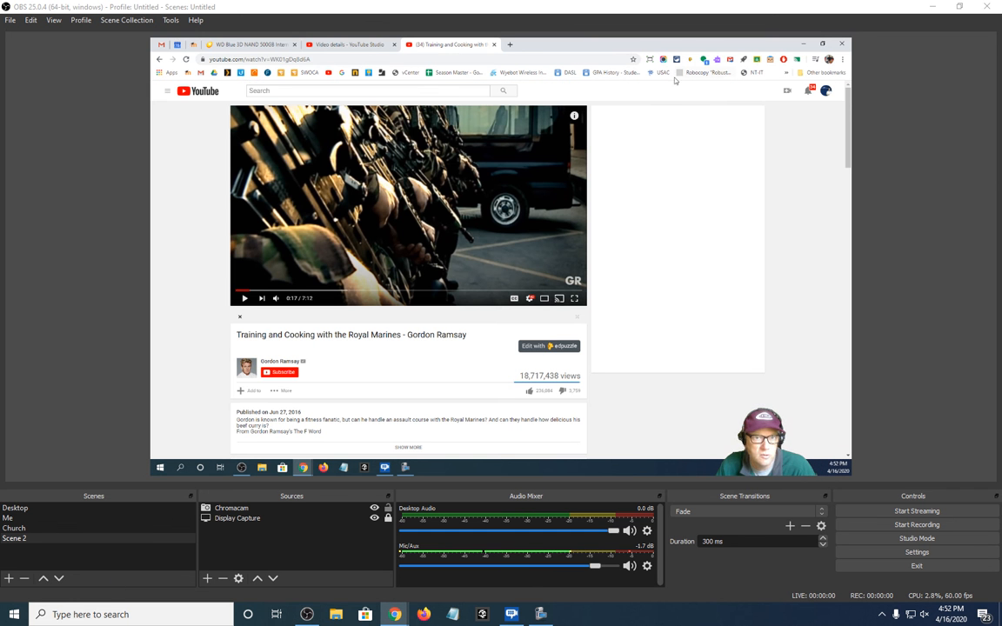
pyautogui.click(214, 74)
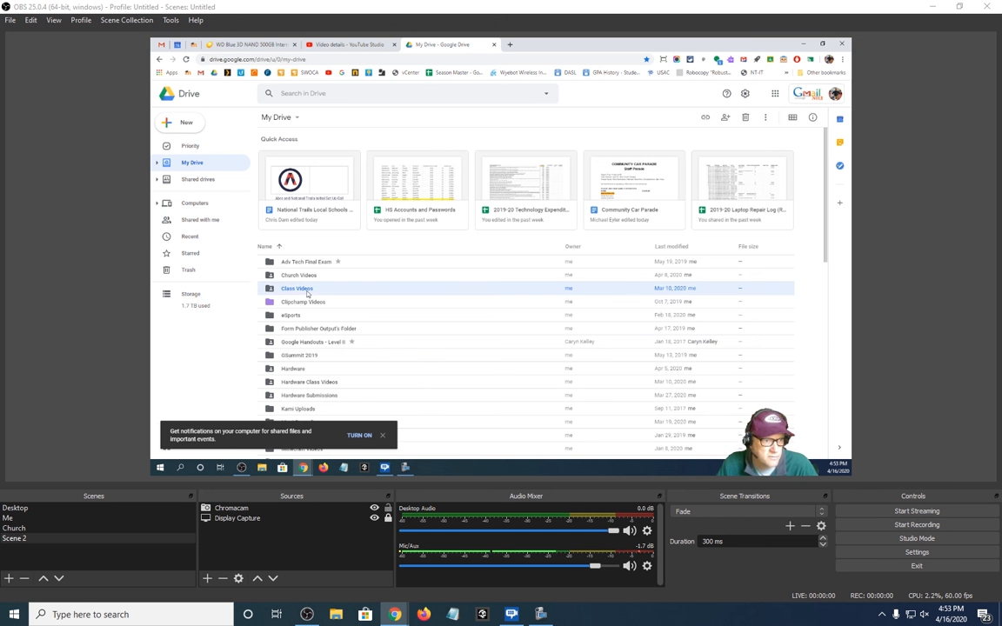
pyautogui.doubleClick(307, 292)
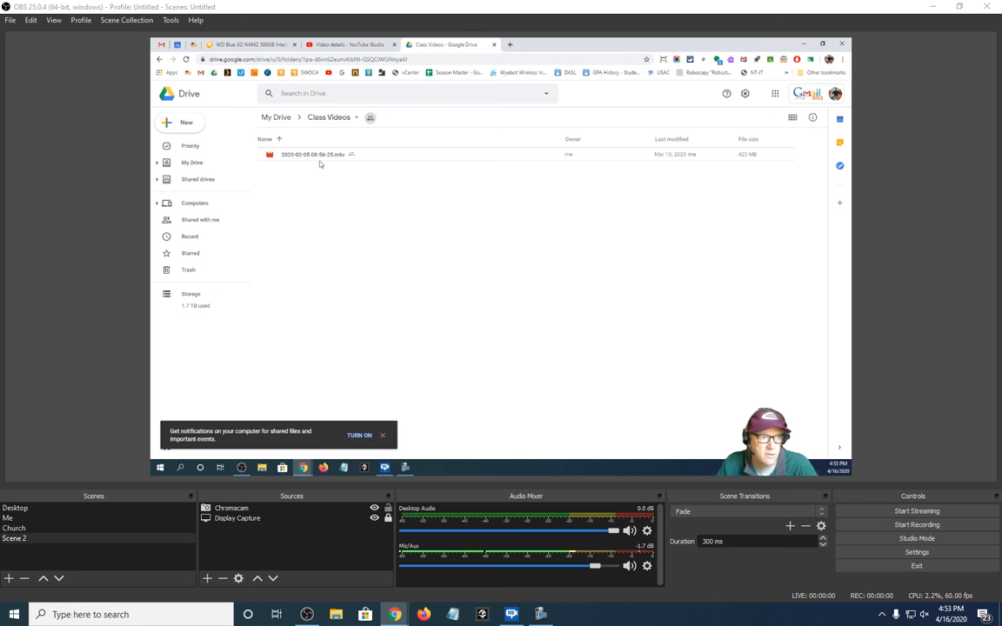
pyautogui.doubleClick(320, 156)
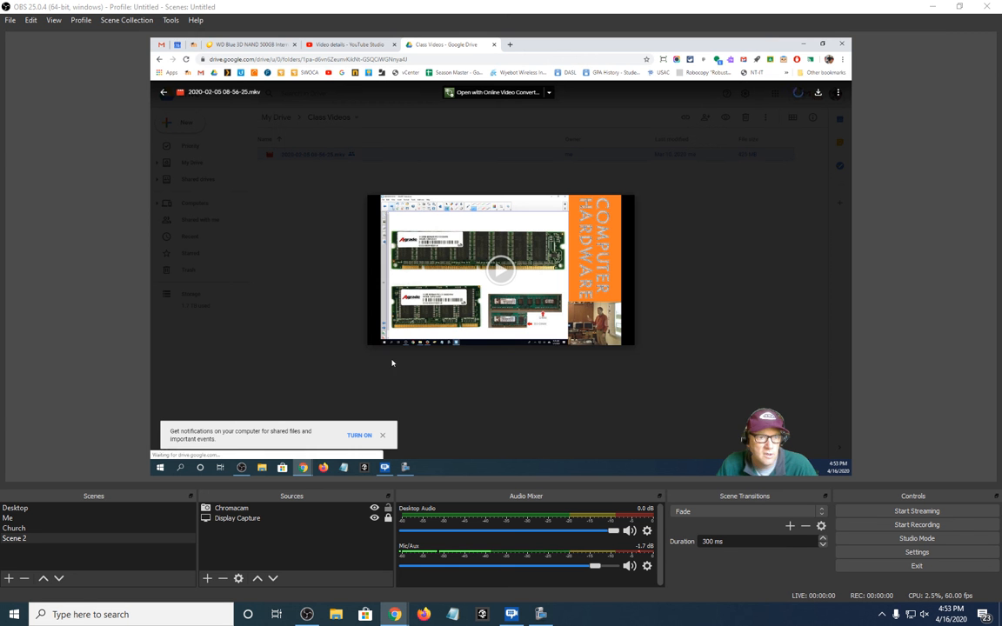
pyautogui.click(493, 272)
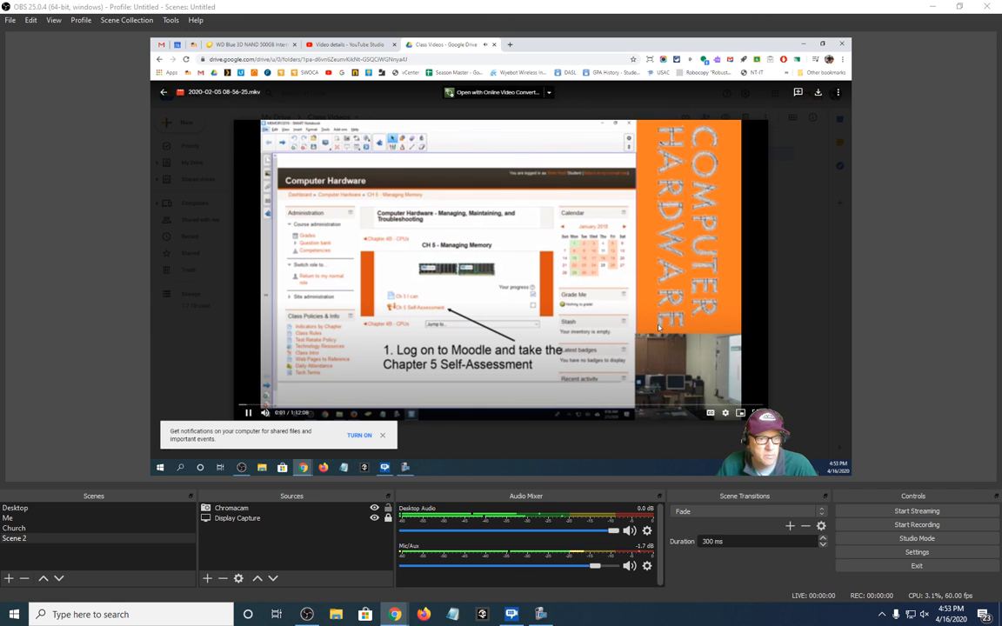
pyautogui.click(247, 413)
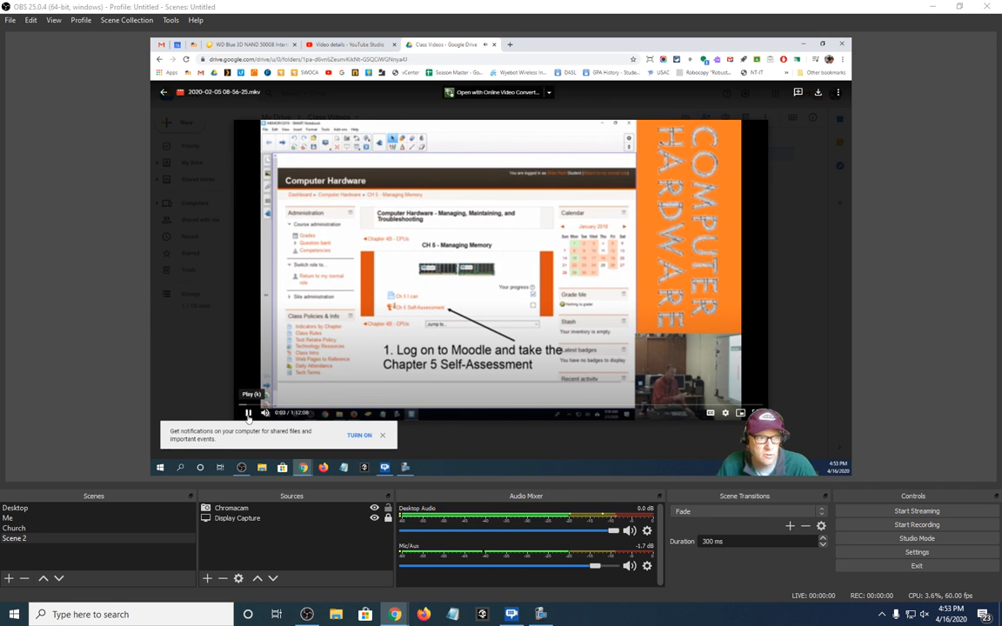
pyautogui.click(163, 91)
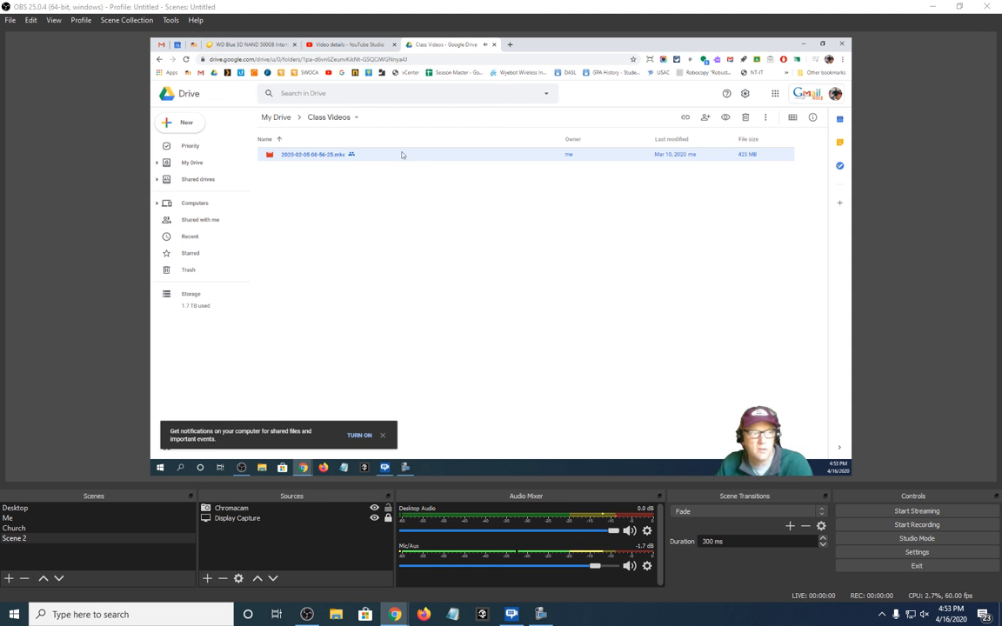
# Review the link-sharing options of the Class Videos folder, keeping "Anyone with the link can view"
pyautogui.click(356, 117)
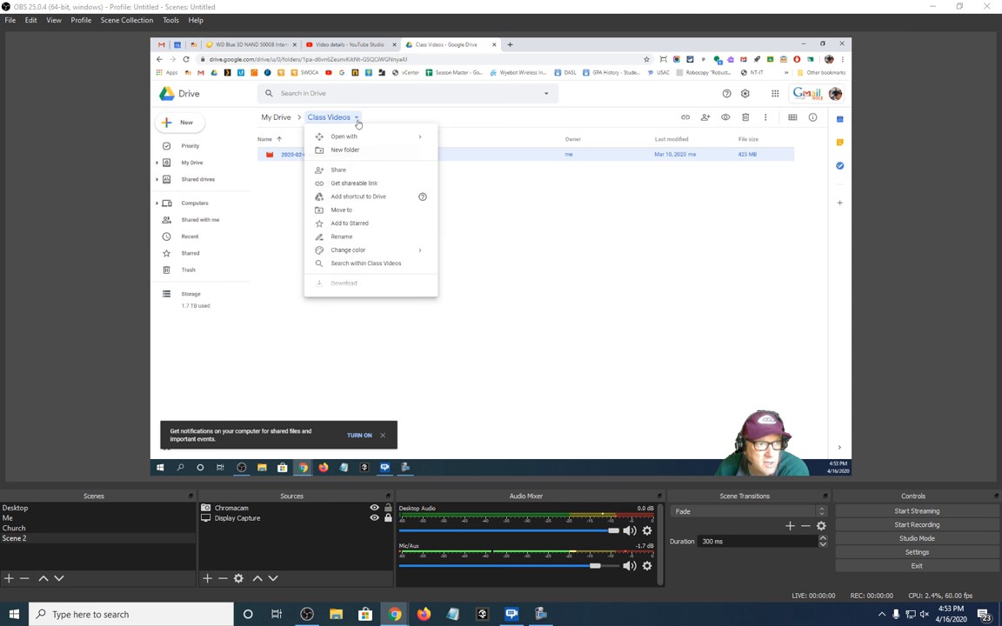
pyautogui.click(339, 170)
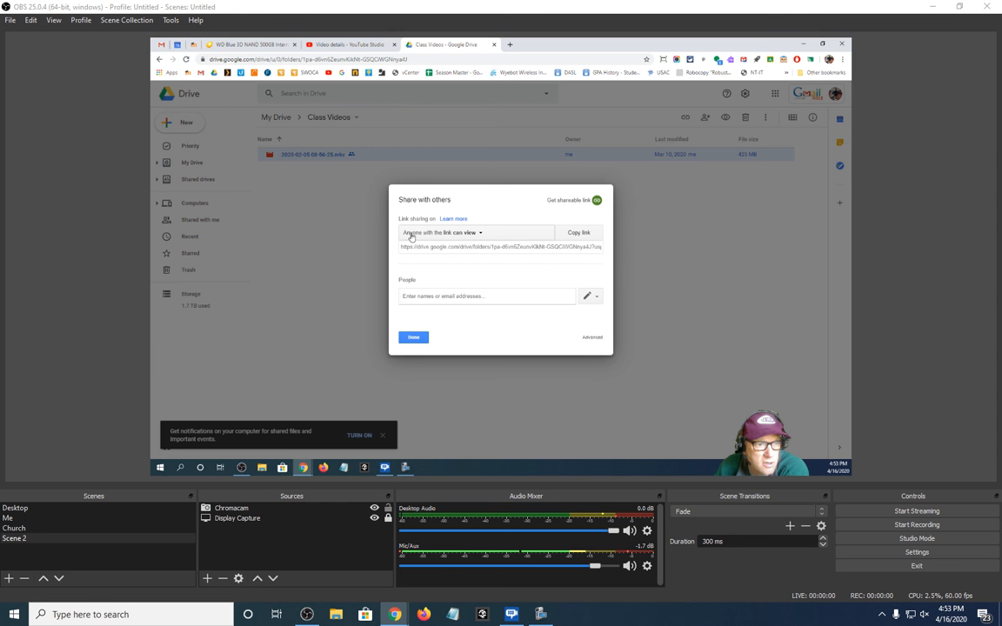
pyautogui.click(477, 233)
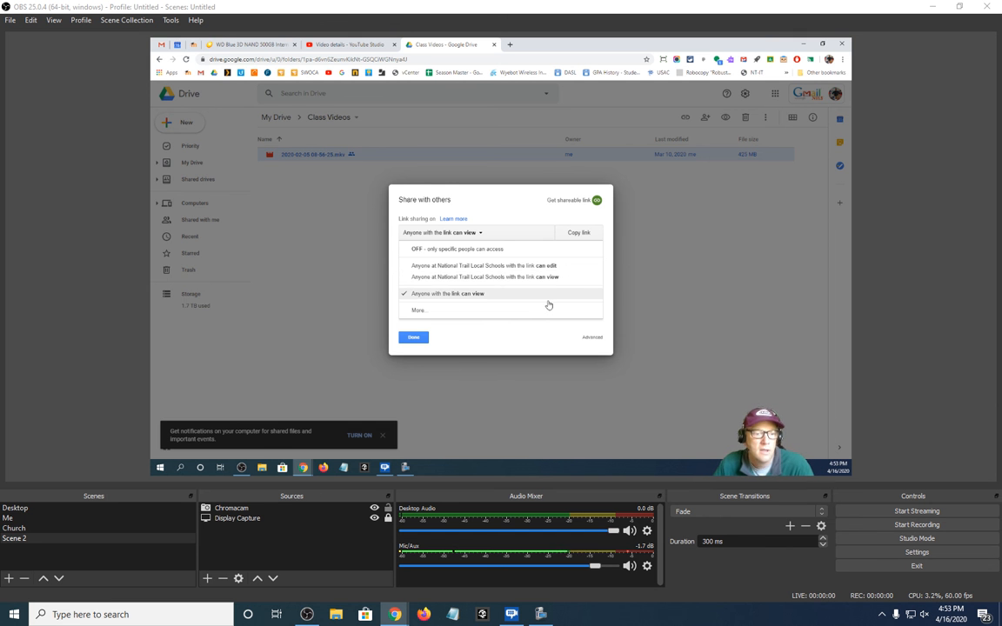
pyautogui.click(422, 339)
pyautogui.click(414, 337)
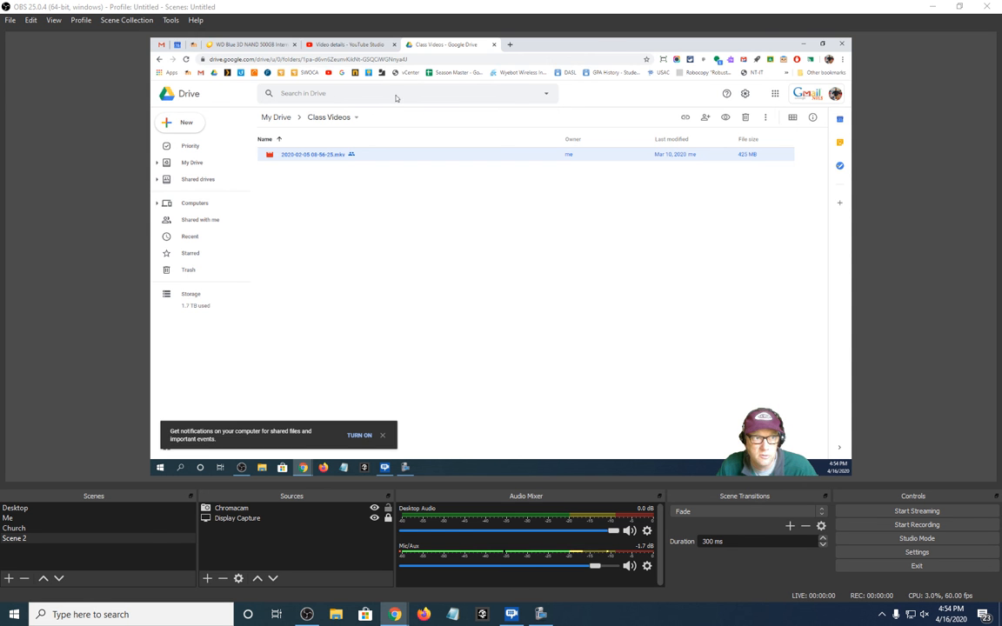
# Examine the Video details page in YouTube Studio and return to the Class Videos folder in Google Drive
pyautogui.click(363, 45)
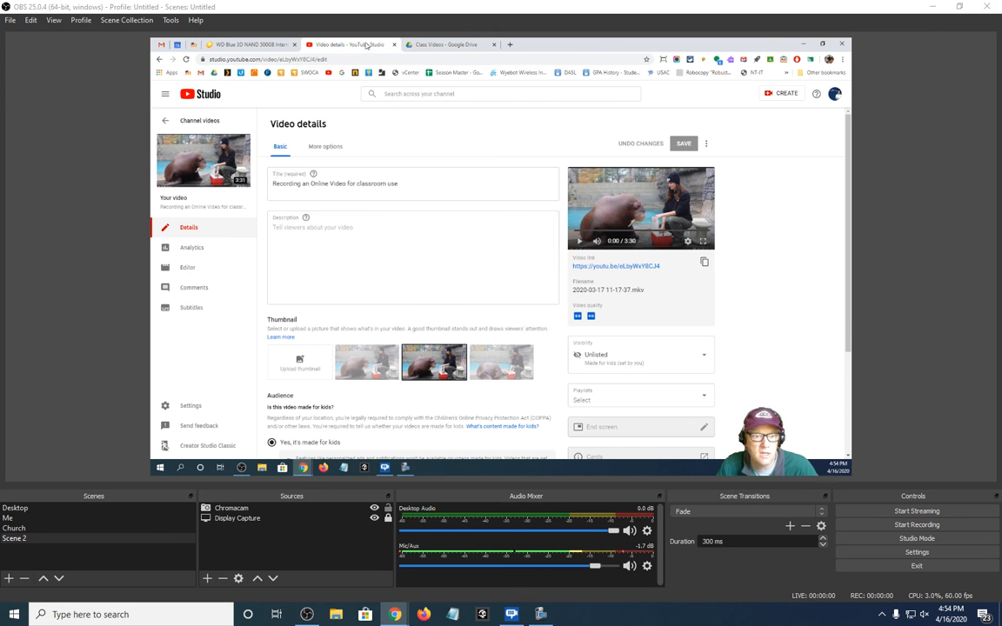
pyautogui.click(435, 45)
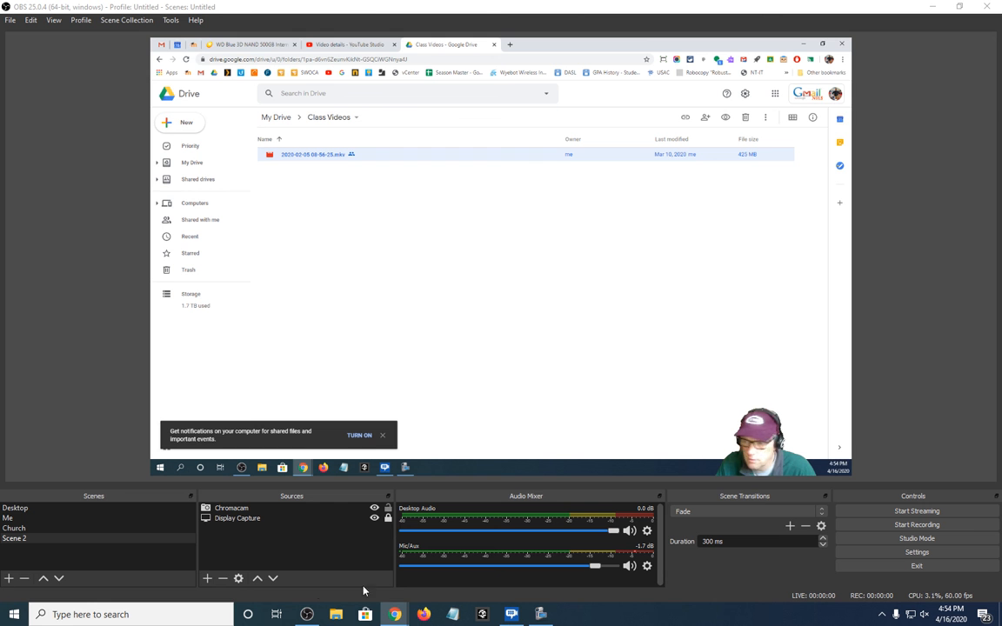
# Bring up the separate screen recorder's control window
pyautogui.click(541, 615)
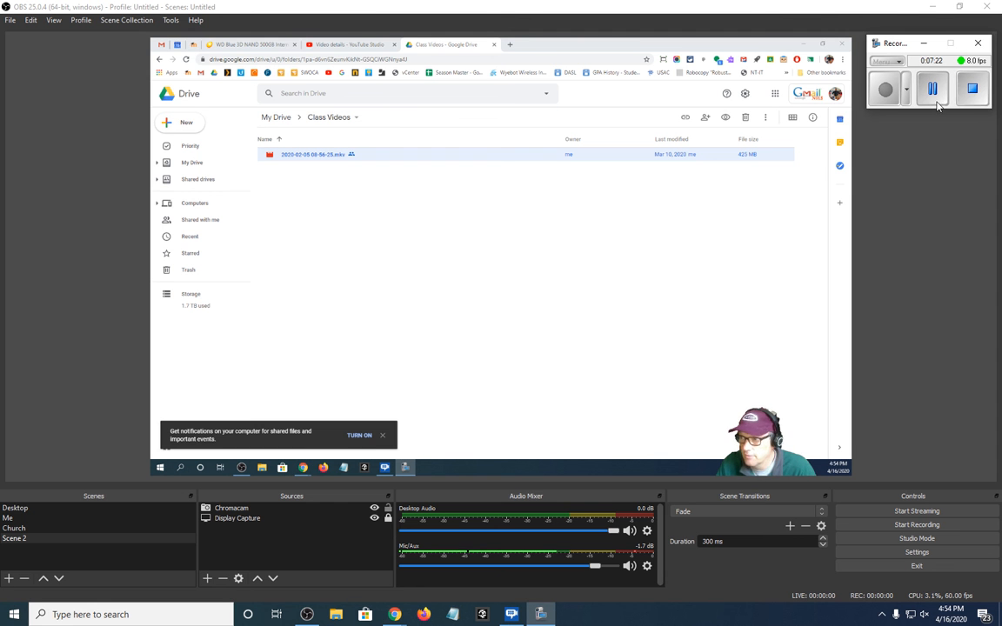